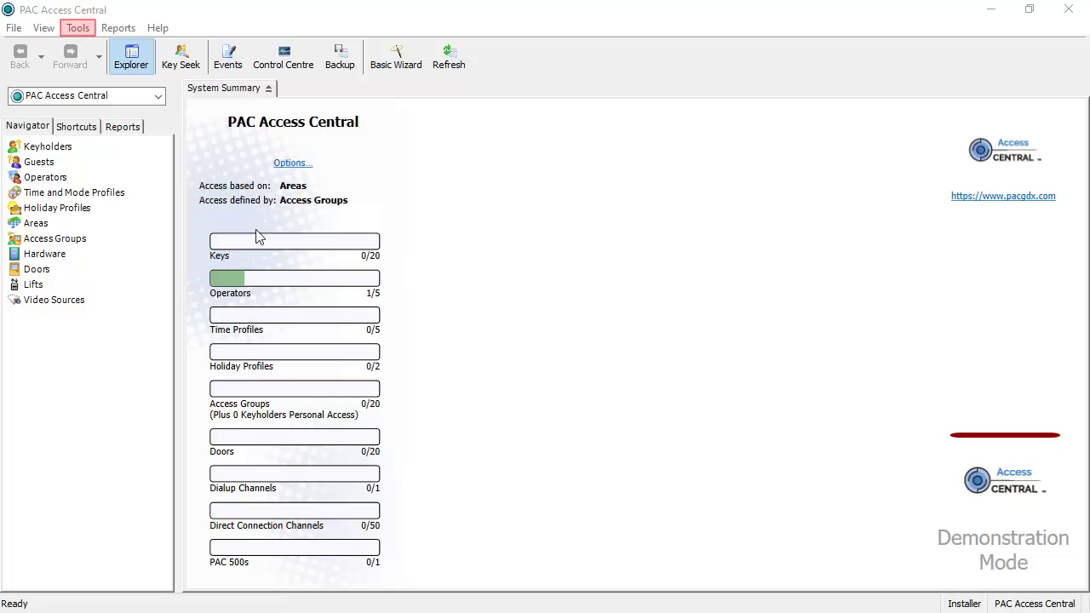
Import a new licence by pasting the licence key into the licence upgrade dialog, and close the licence list
{"action": "left_click", "coordinate": [84, 29]}
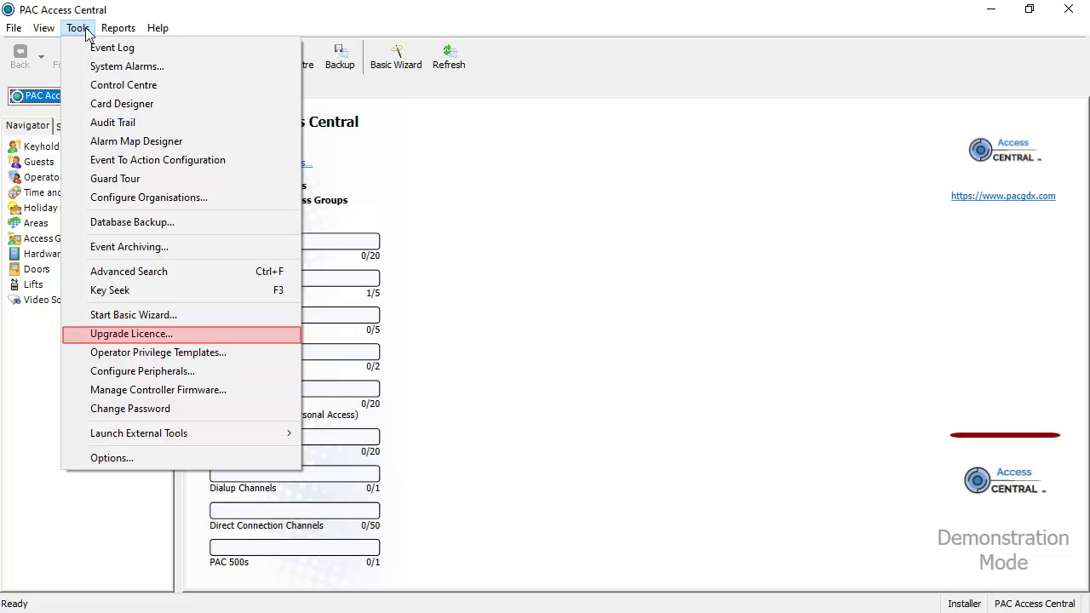
{"action": "left_click", "coordinate": [107, 335]}
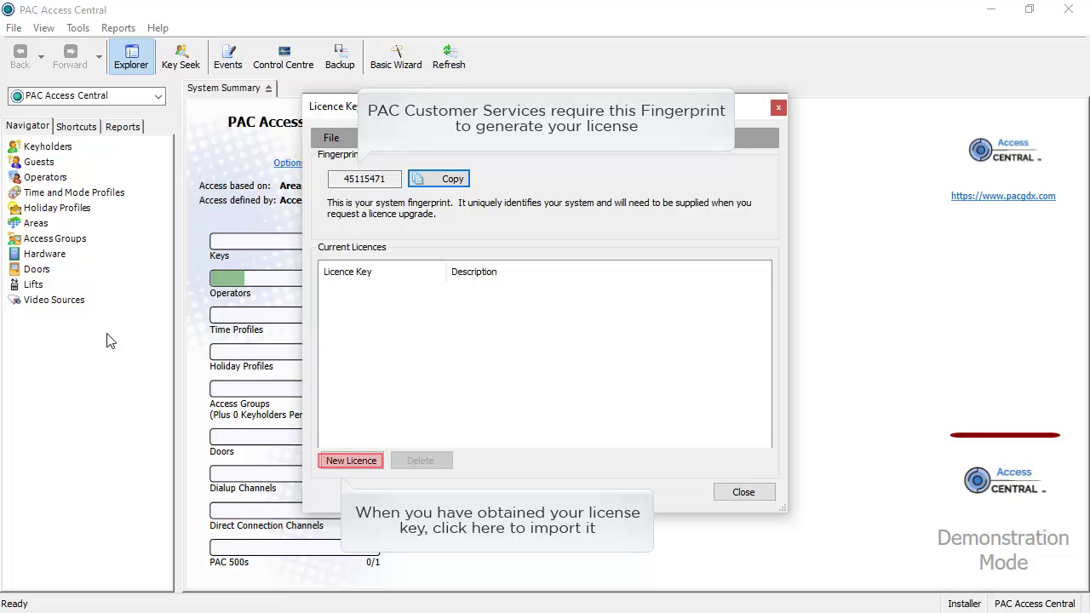
{"action": "left_click", "coordinate": [346, 461]}
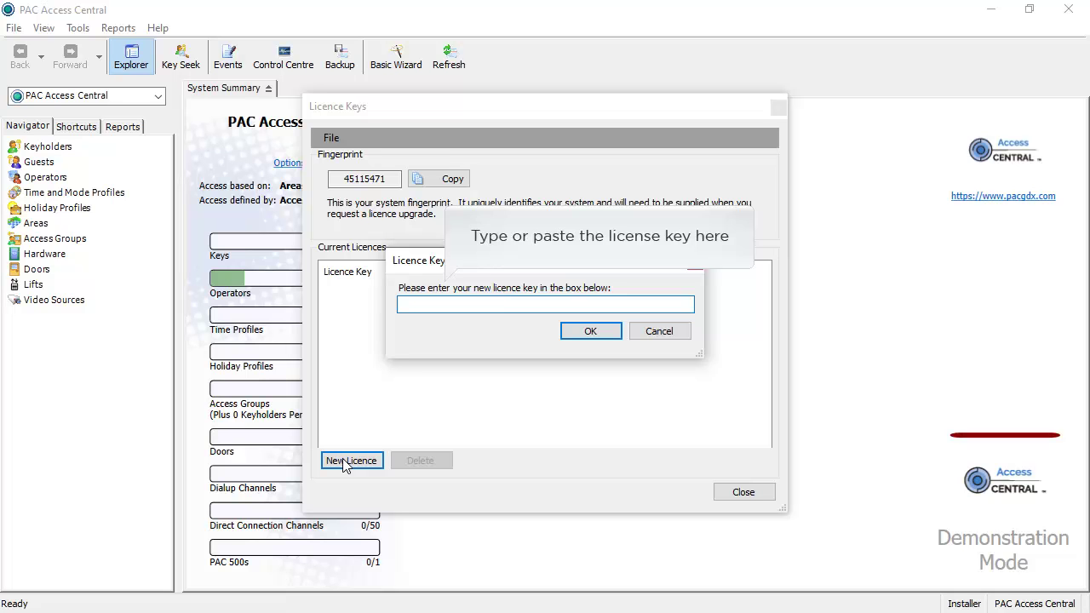
{"action": "key", "text": "ctrl+v"}
{"action": "left_click", "coordinate": [587, 333]}
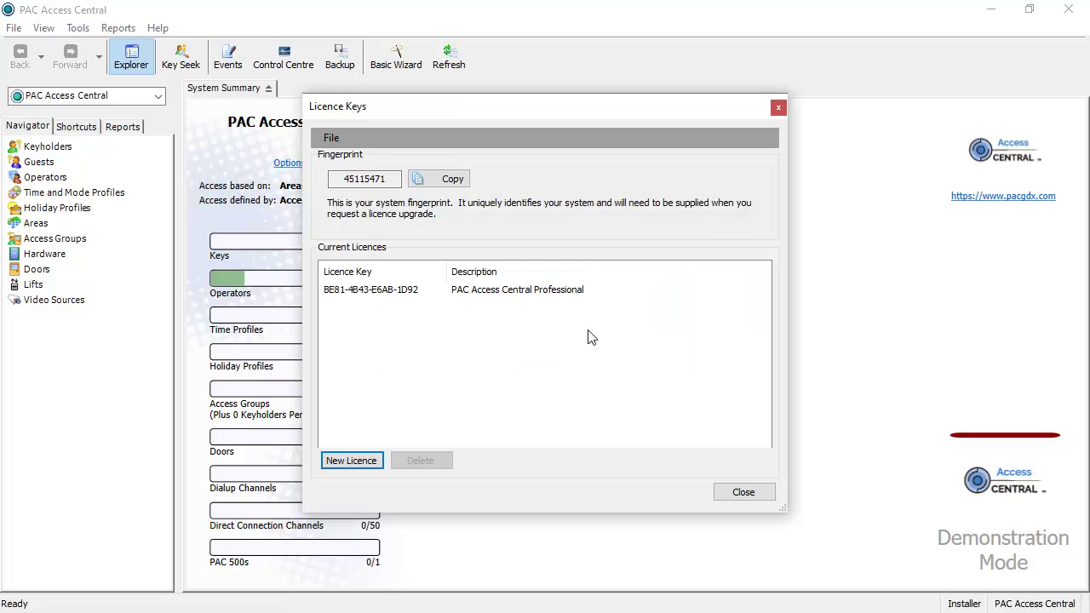
{"action": "left_click", "coordinate": [737, 492]}
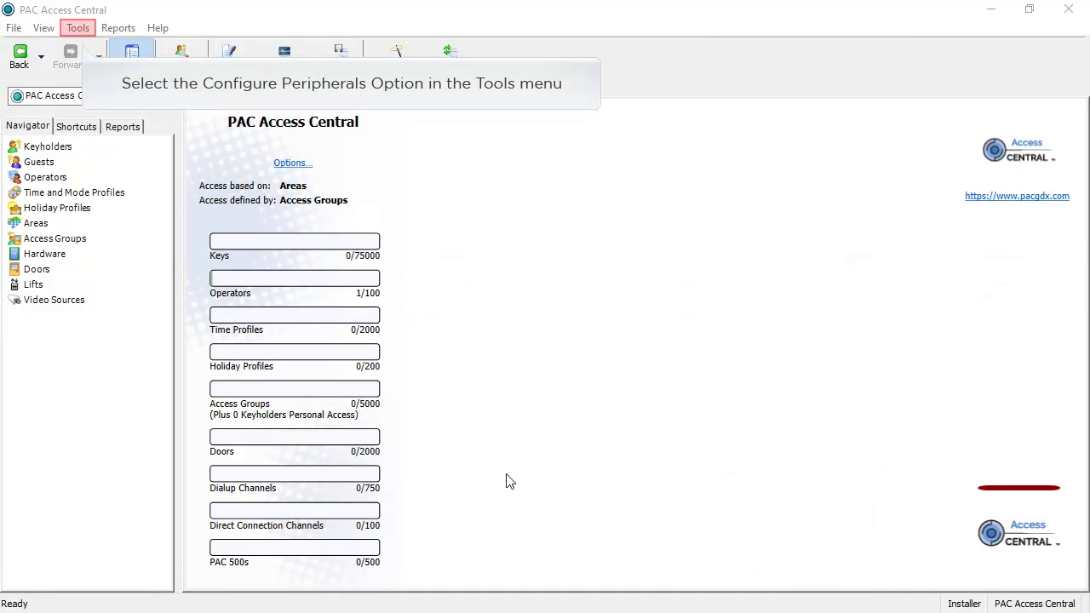
Set the admin reader's communication port to COM1 in the peripherals configuration and test the desktop reader
{"action": "left_click", "coordinate": [79, 28]}
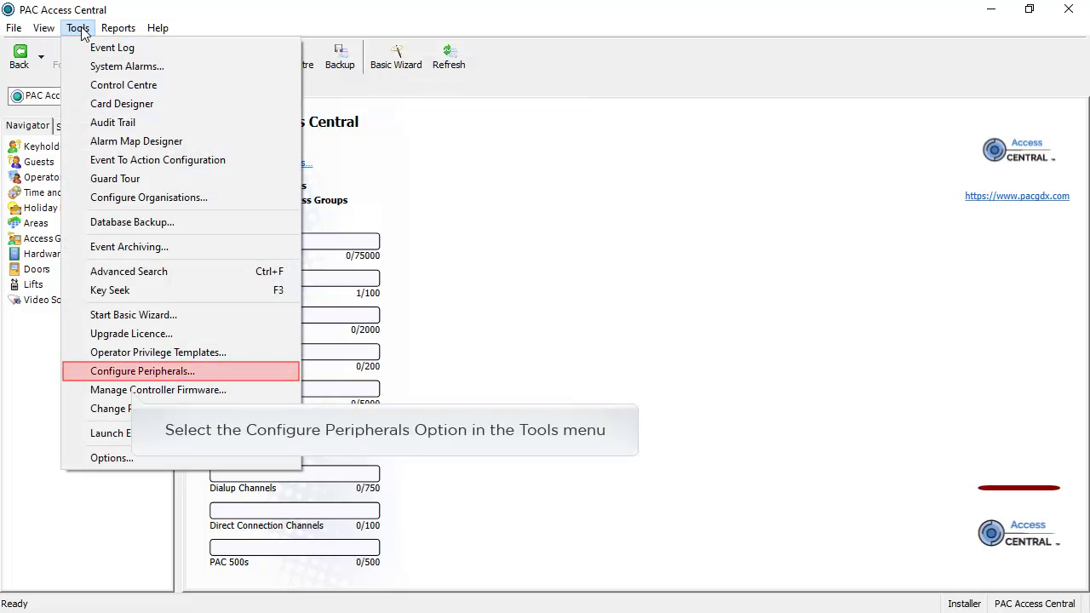
{"action": "left_click", "coordinate": [125, 372]}
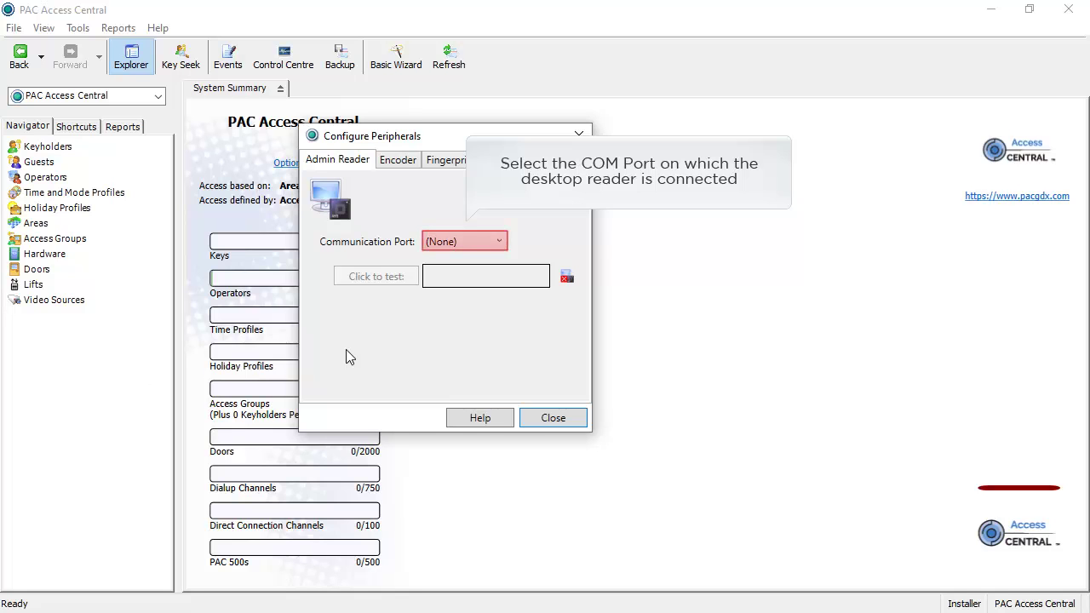
{"action": "left_click", "coordinate": [498, 239]}
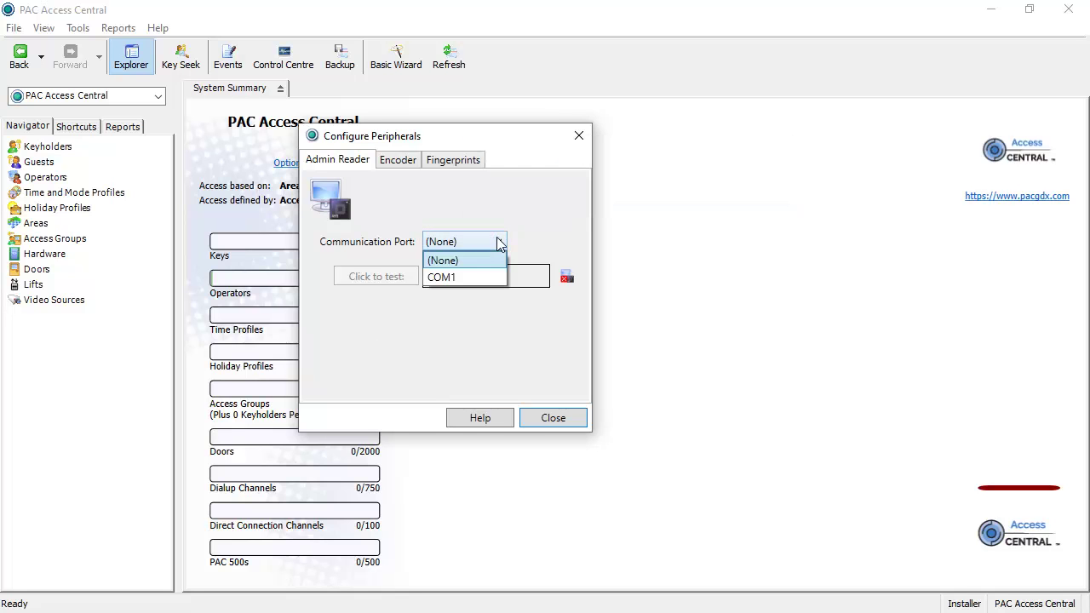
{"action": "left_click", "coordinate": [450, 276]}
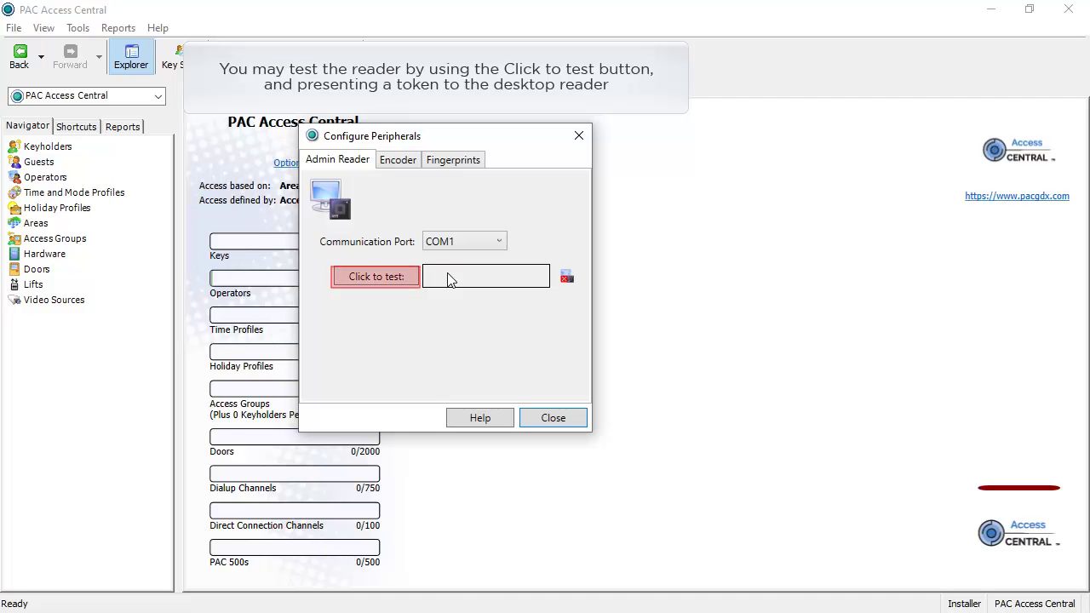
{"action": "left_click", "coordinate": [375, 277]}
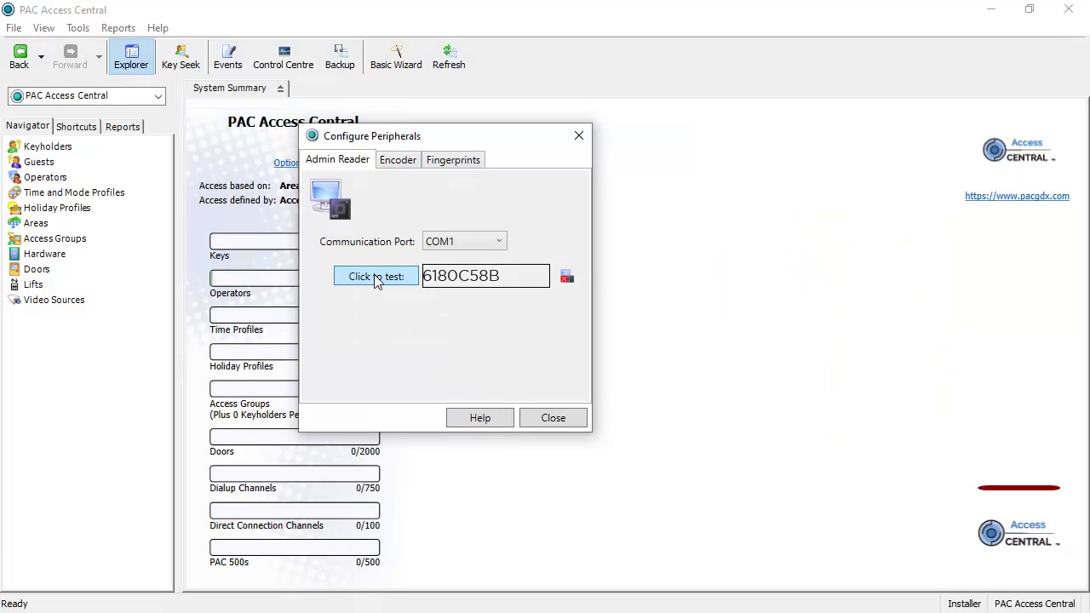
{"action": "left_click", "coordinate": [550, 418]}
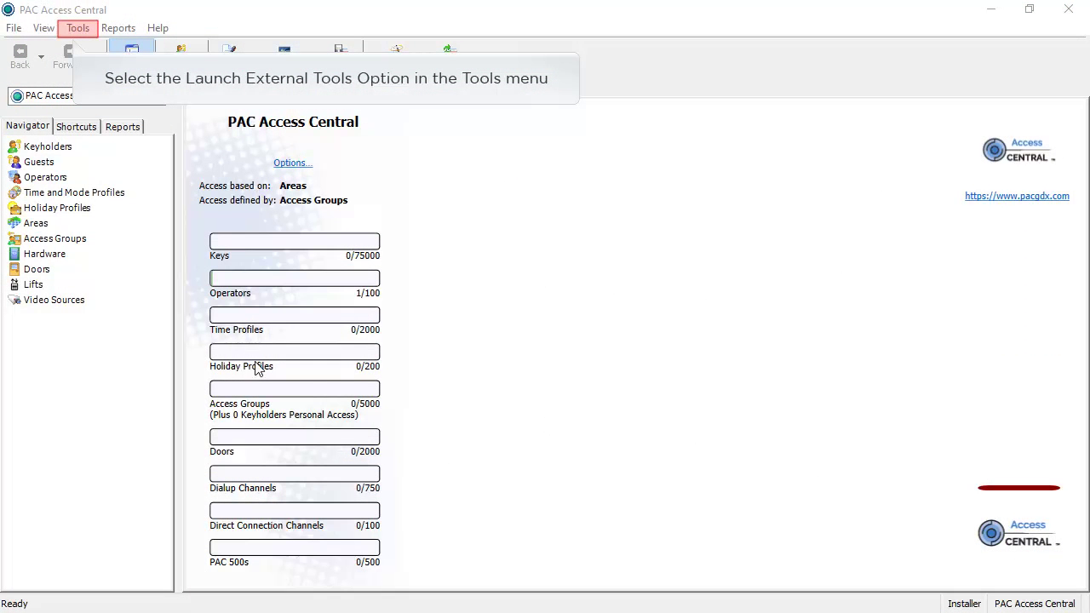
Open the IP configuration of the listed PAC IP controller in the external device IP address tool
{"action": "left_click", "coordinate": [75, 31]}
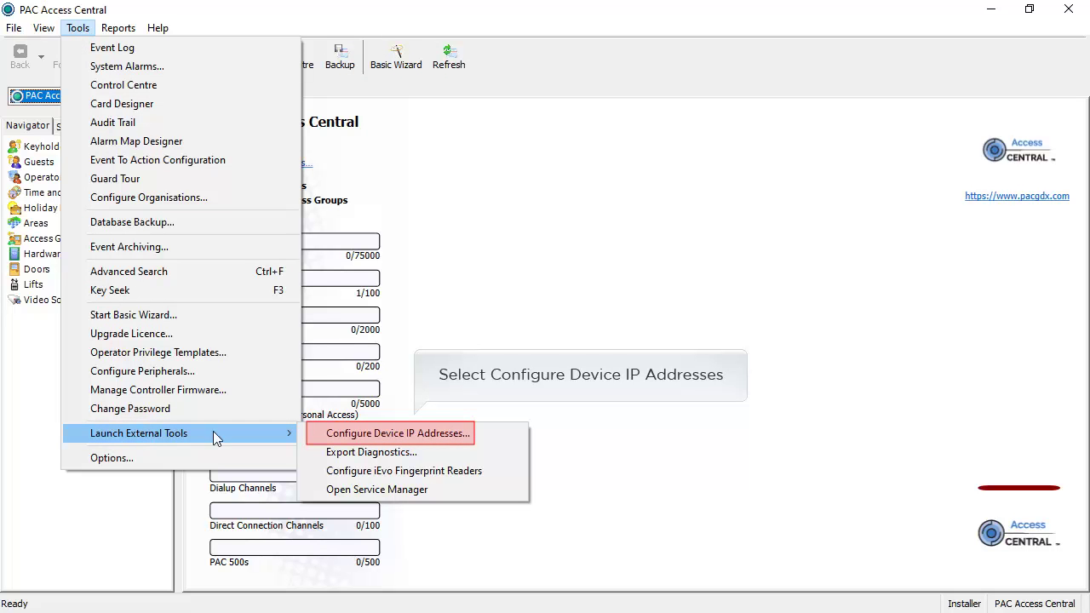
{"action": "left_click", "coordinate": [360, 434]}
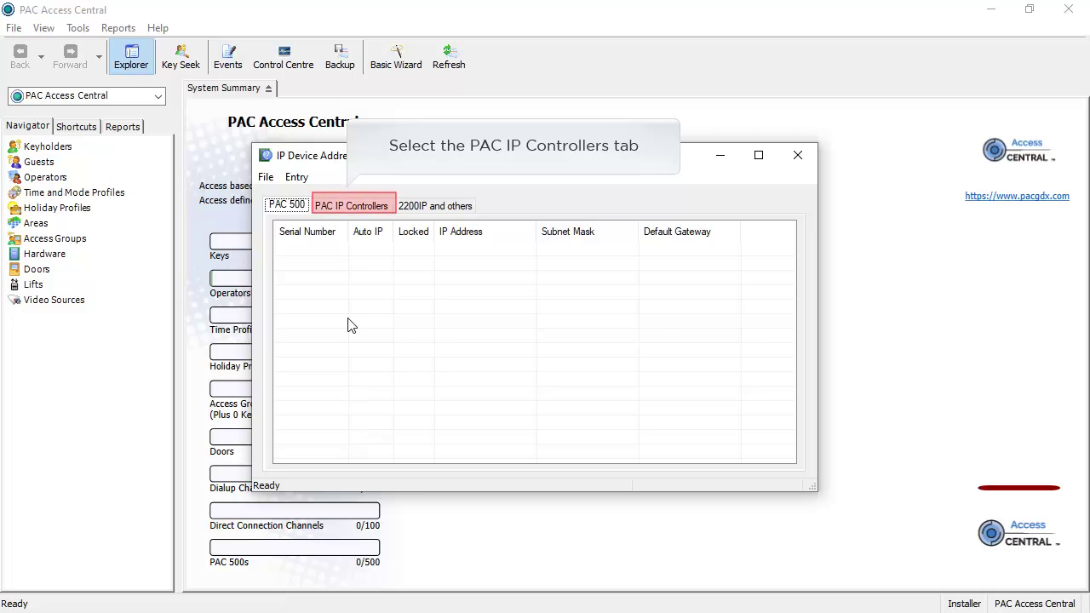
{"action": "left_click", "coordinate": [348, 210]}
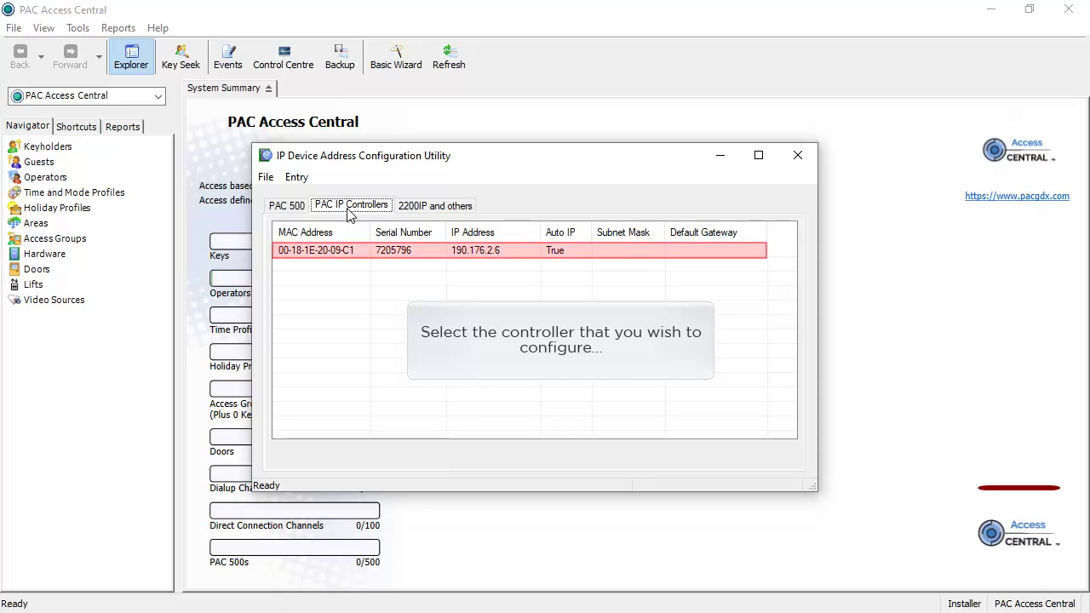
{"action": "left_click", "coordinate": [384, 254]}
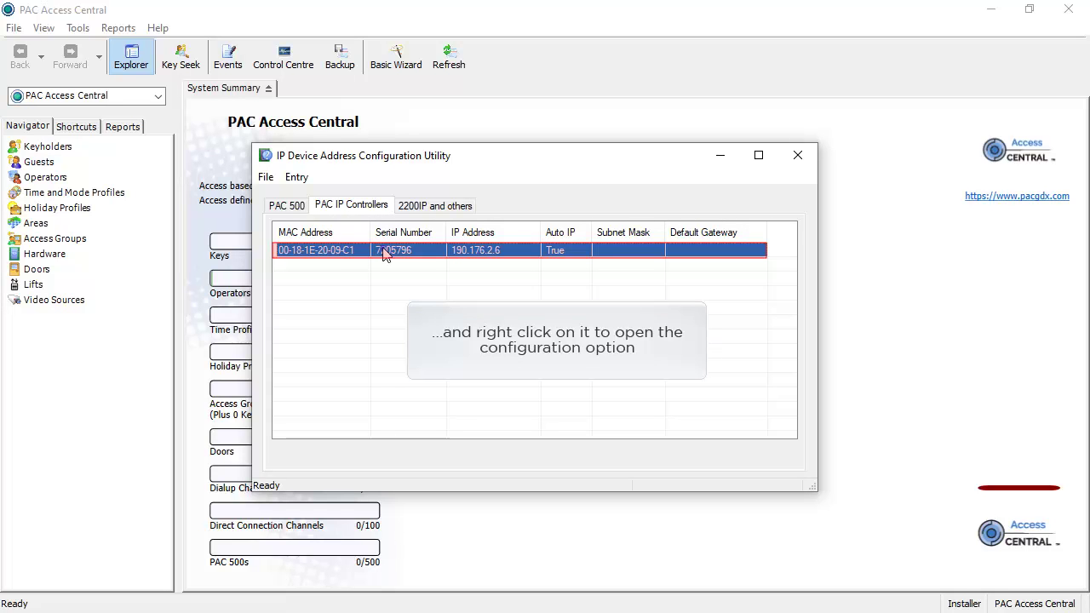
{"action": "right_click", "coordinate": [383, 253]}
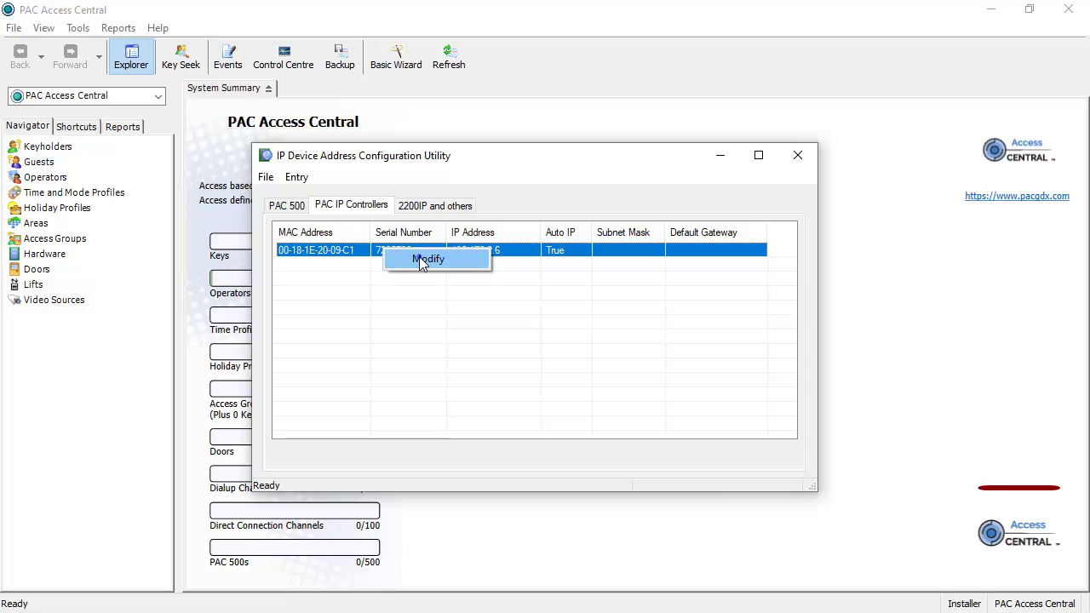
{"action": "left_click", "coordinate": [422, 259]}
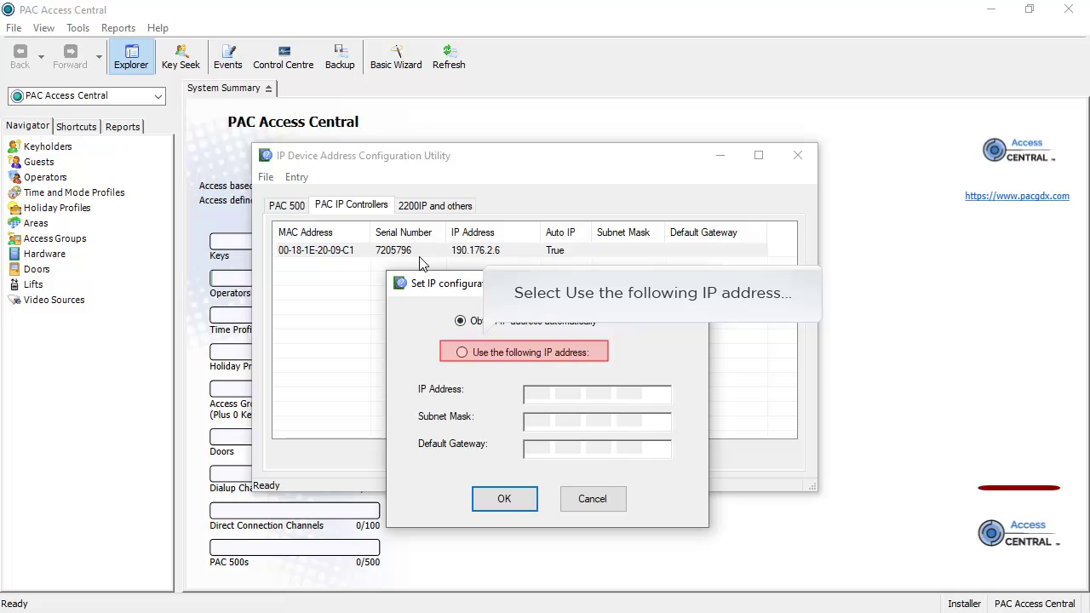
Assign the controller the fixed IP address 10.200.5.20, subnet mask 255.255.255.0 and default gateway 10.200.5.1, accepting the different subnet
{"action": "left_click", "coordinate": [461, 351]}
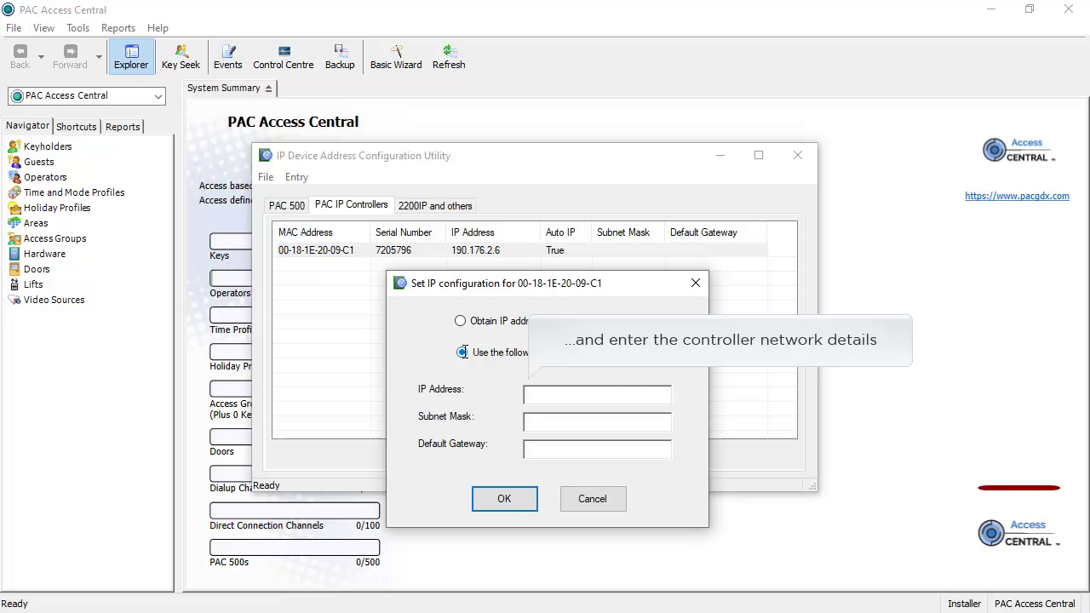
{"action": "key", "text": "Tab"}
{"action": "type", "text": "10.20"}
{"action": "type", "text": "0.5.20"}
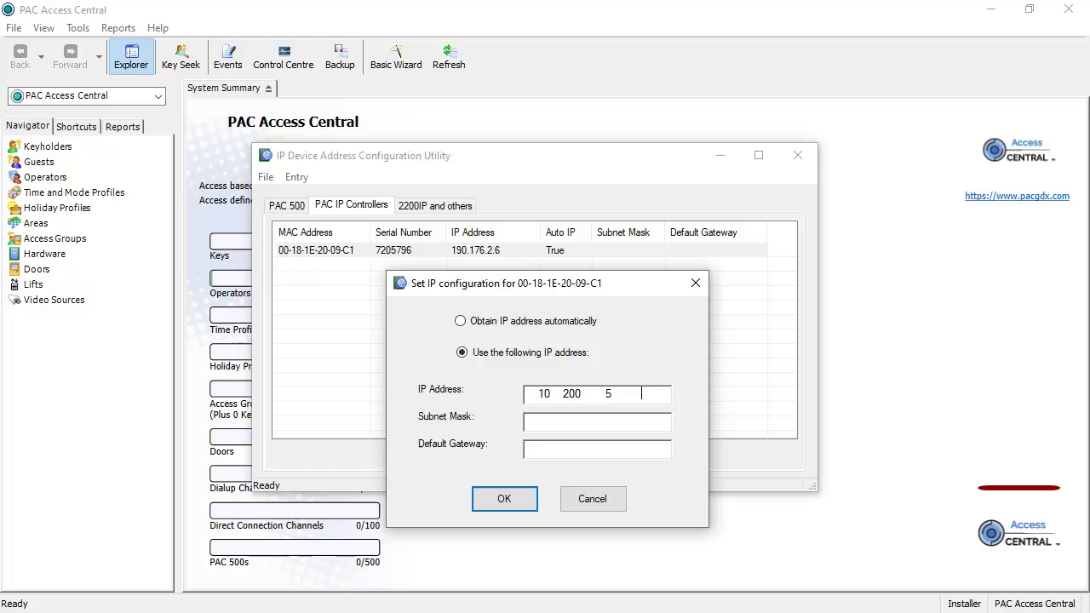
{"action": "left_click", "coordinate": [527, 423]}
{"action": "type", "text": "255.255.255.0"}
{"action": "left_click", "coordinate": [527, 450]}
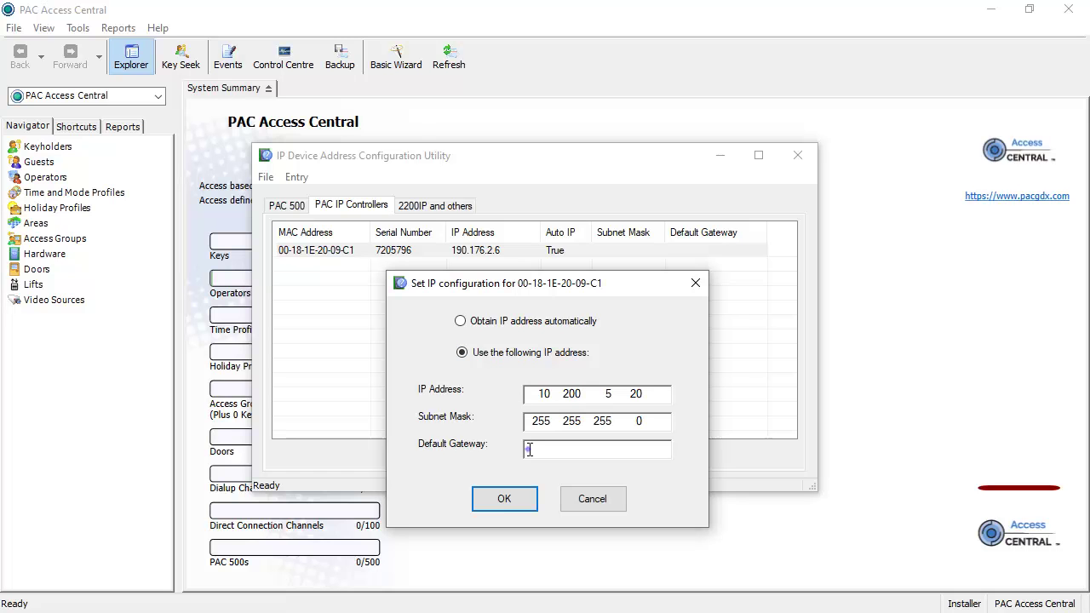
{"action": "type", "text": "10.200.5"}
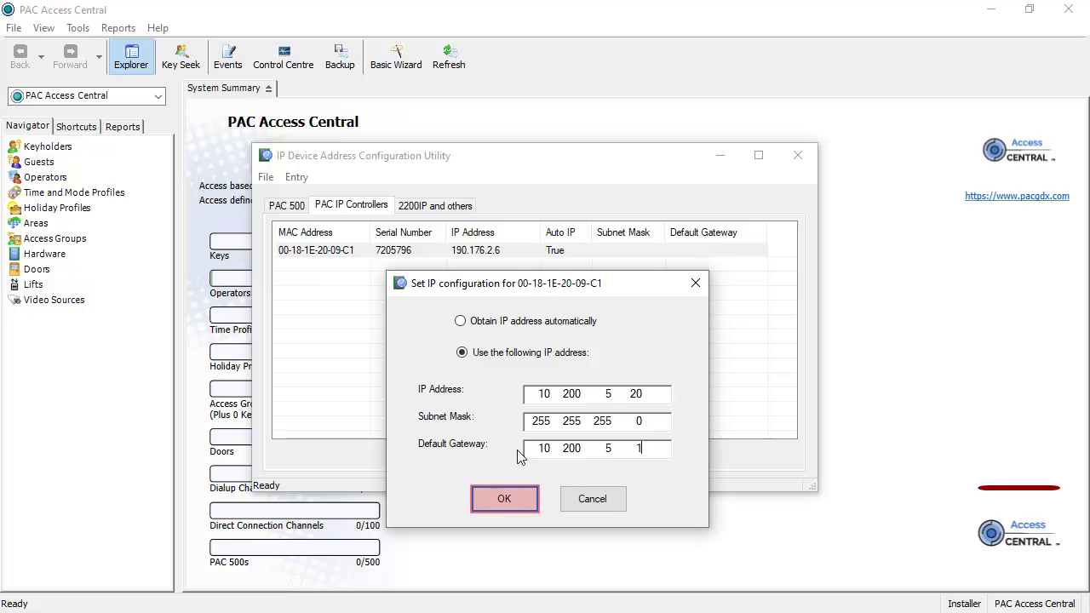
{"action": "left_click", "coordinate": [493, 499]}
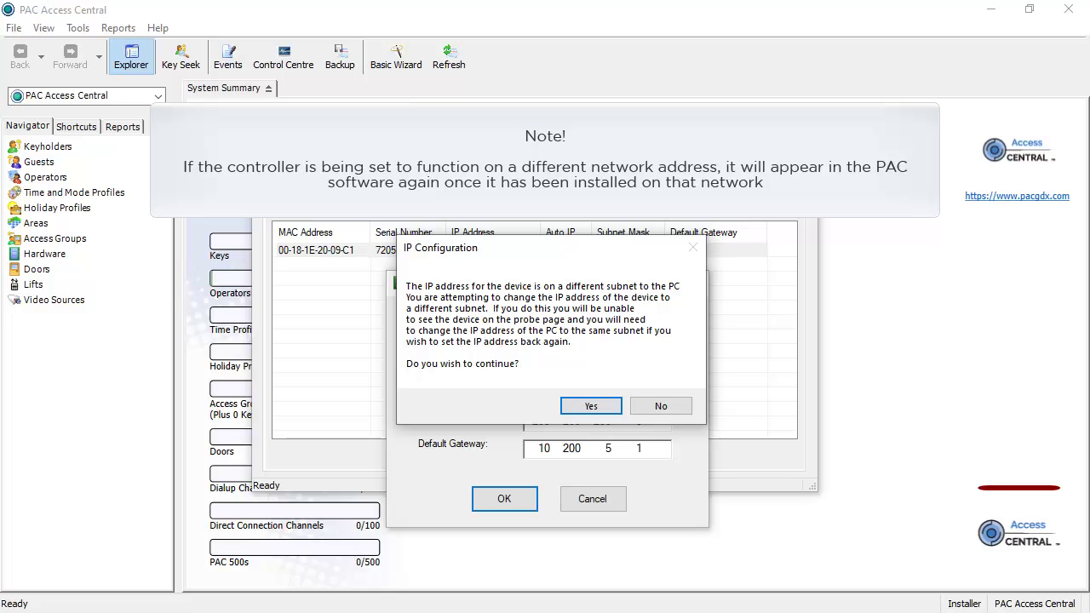
{"action": "left_click", "coordinate": [589, 407]}
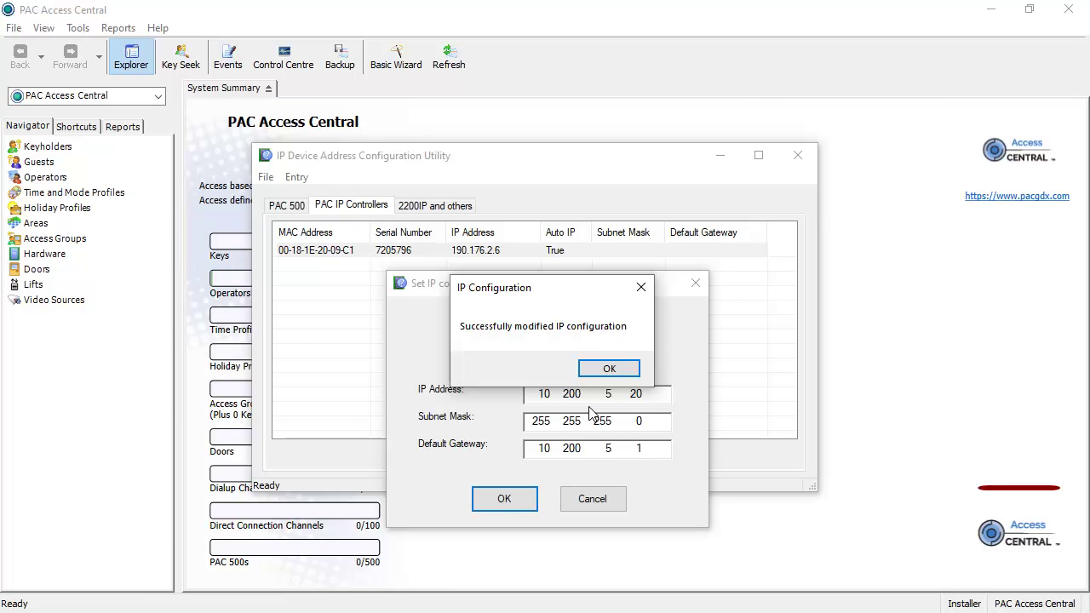
{"action": "left_click", "coordinate": [609, 368]}
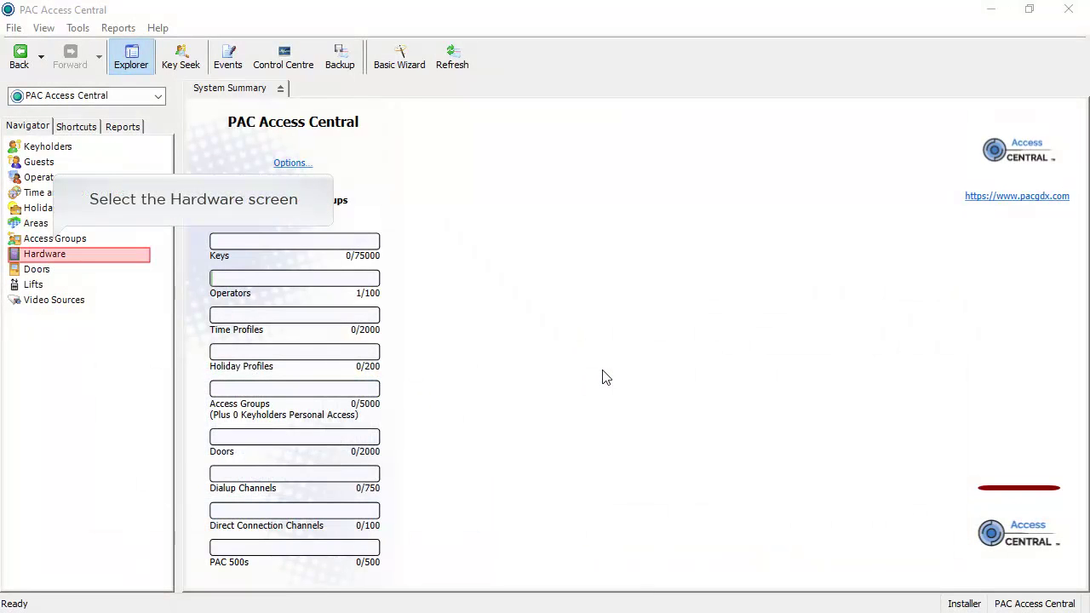
Start a new hardware communications channel named The Store with channel type TCP/IP
{"action": "left_click", "coordinate": [42, 257]}
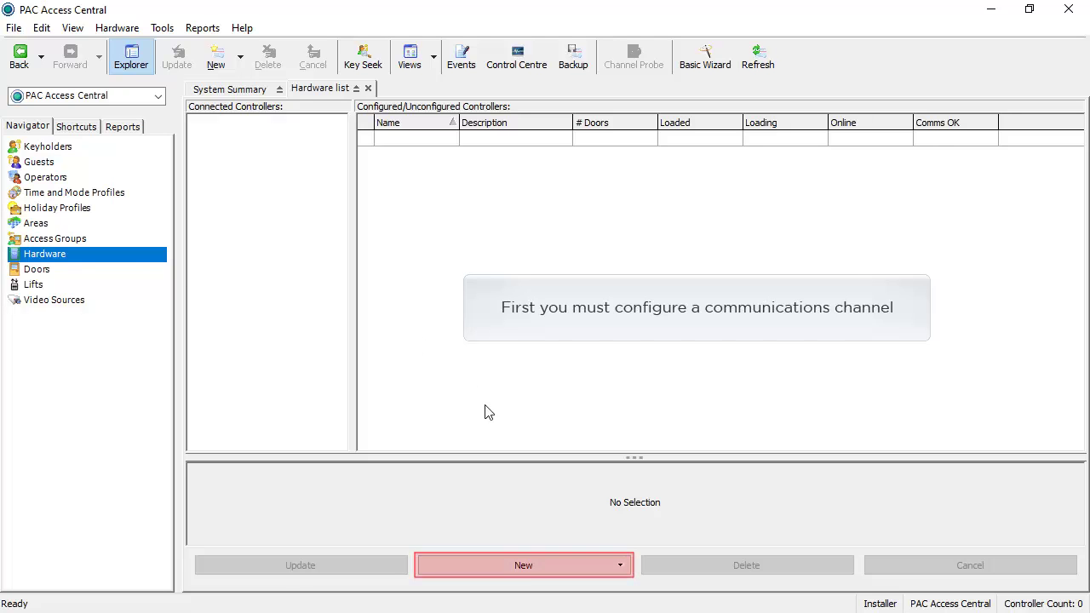
{"action": "left_click", "coordinate": [532, 566]}
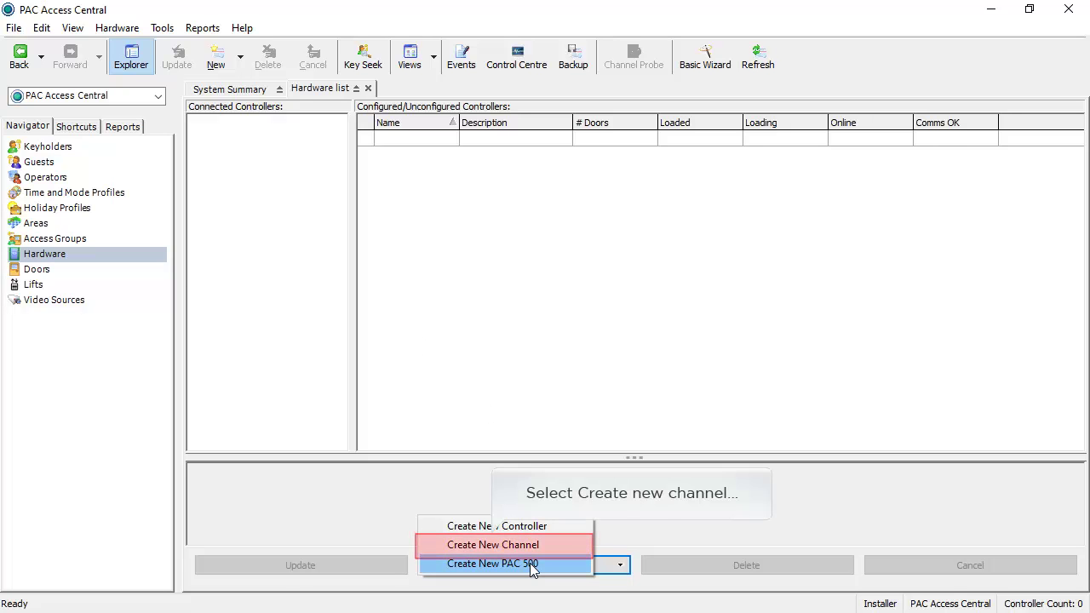
{"action": "left_click", "coordinate": [514, 544]}
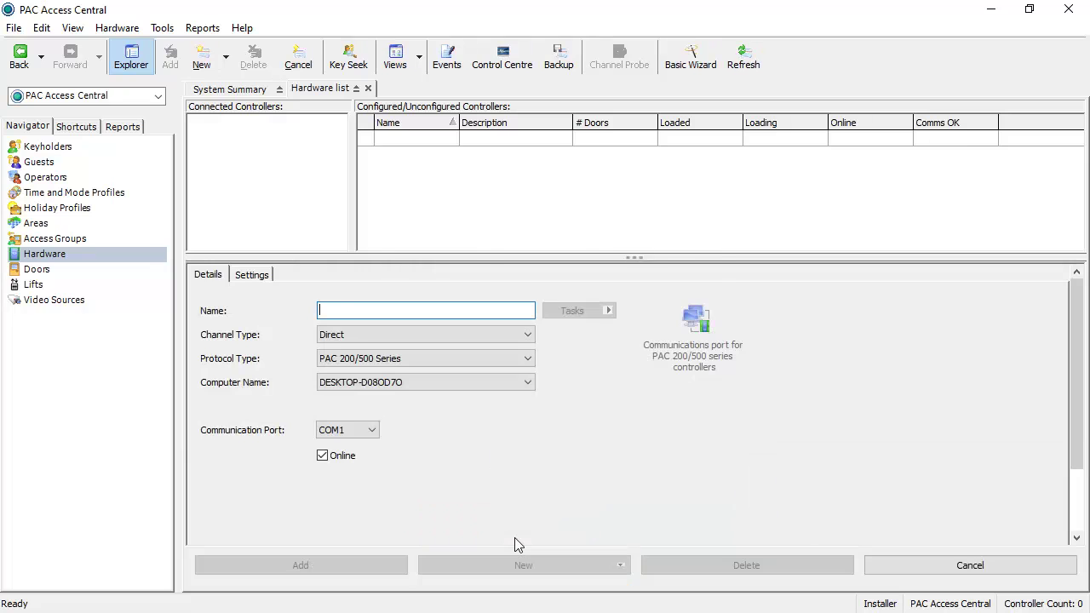
{"action": "type", "text": "The Store"}
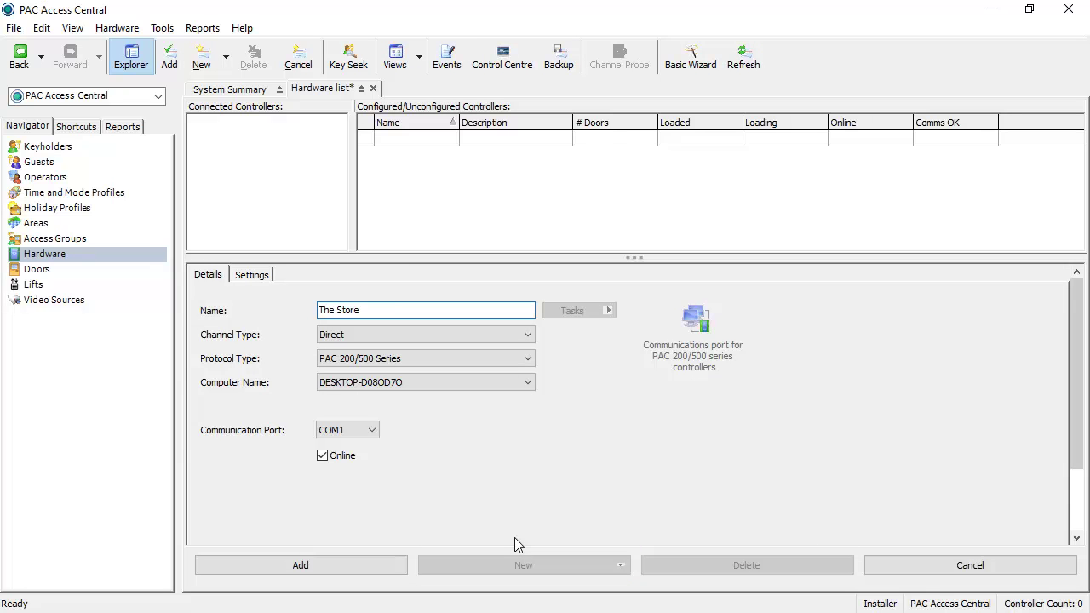
{"action": "left_click", "coordinate": [528, 336]}
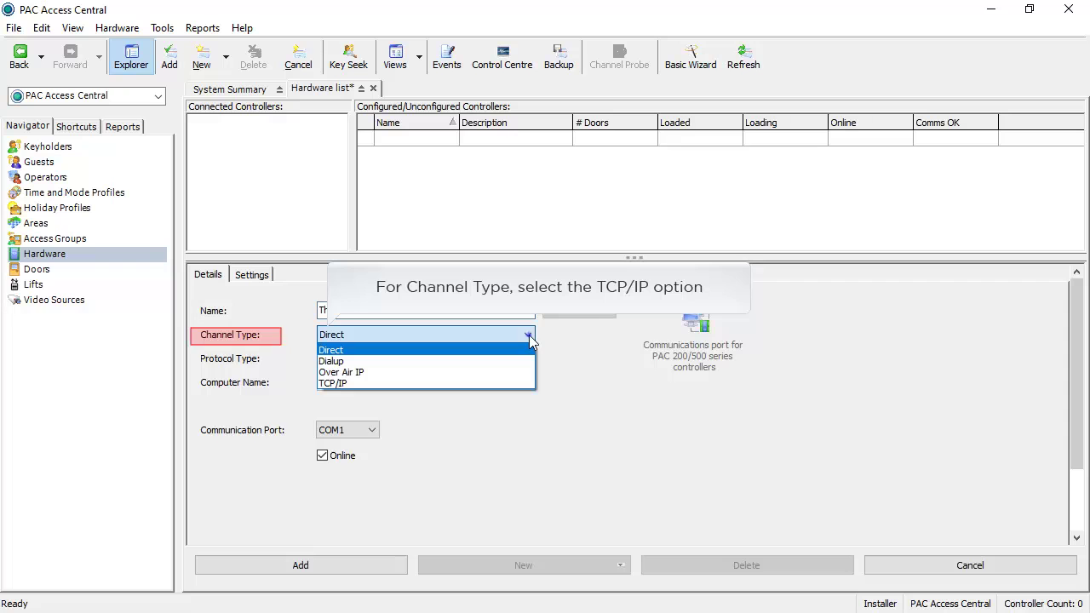
{"action": "left_click", "coordinate": [334, 383]}
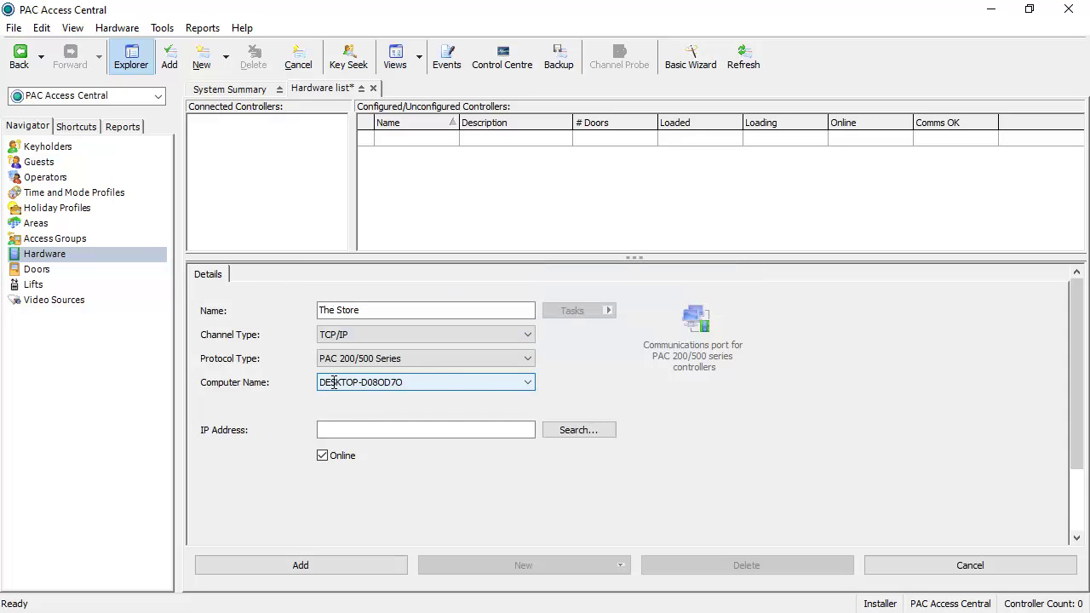
Add the channel with IP address 10.200.5.20 and probe it for connected controllers
{"action": "left_click", "coordinate": [324, 429]}
{"action": "type", "text": "10.200.5.20"}
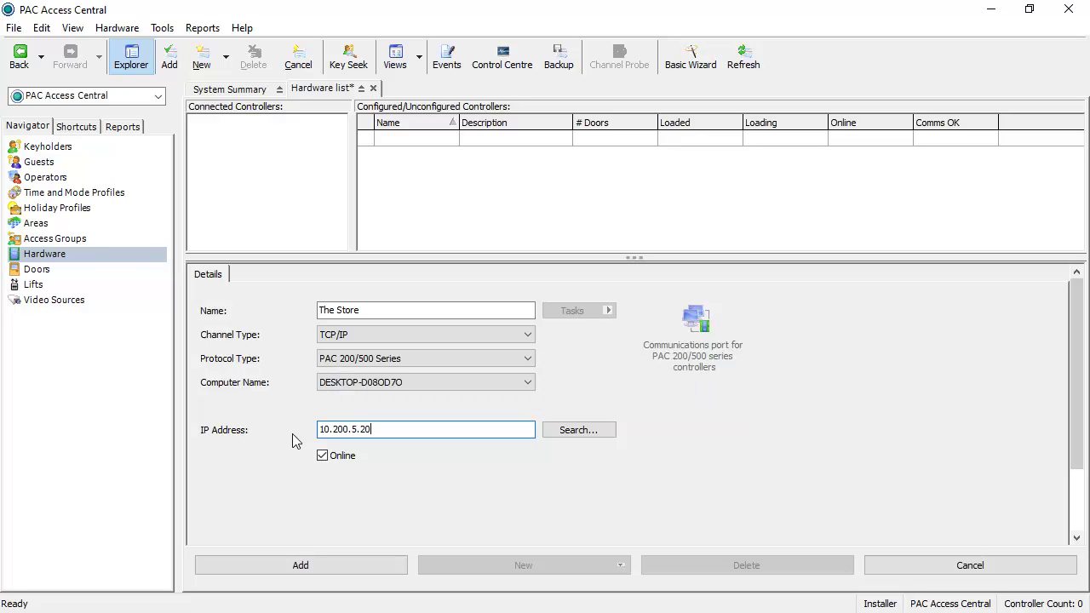
{"action": "left_click", "coordinate": [299, 566]}
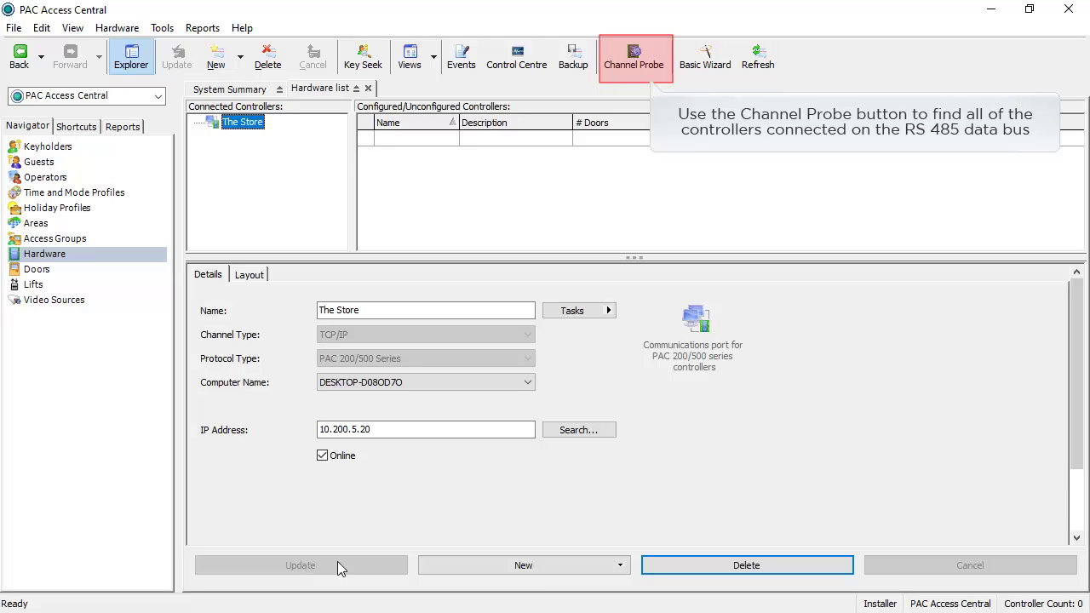
{"action": "left_click", "coordinate": [640, 61]}
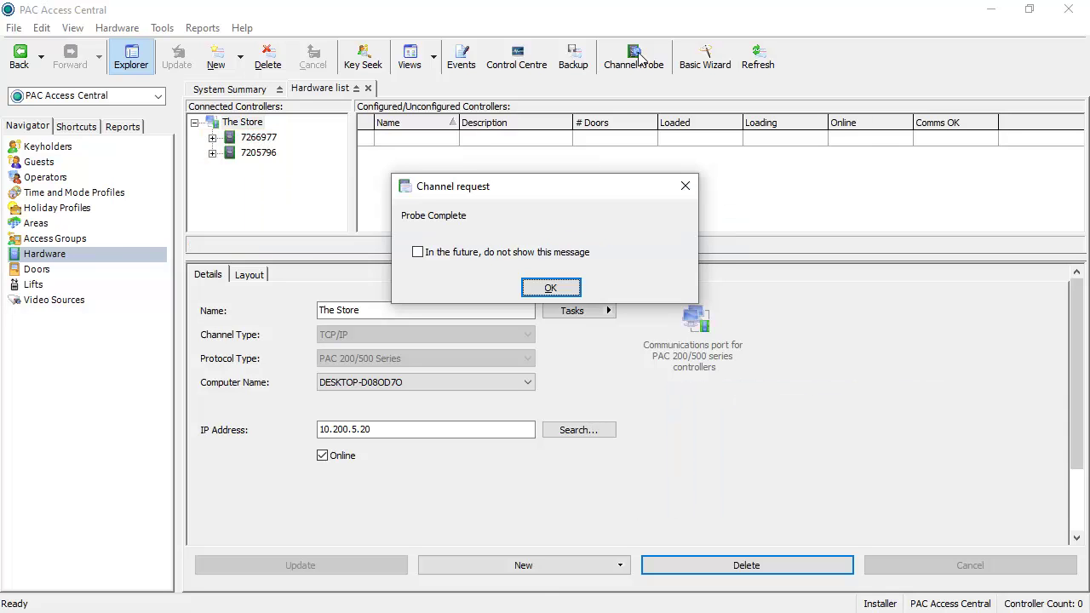
{"action": "left_click", "coordinate": [550, 289]}
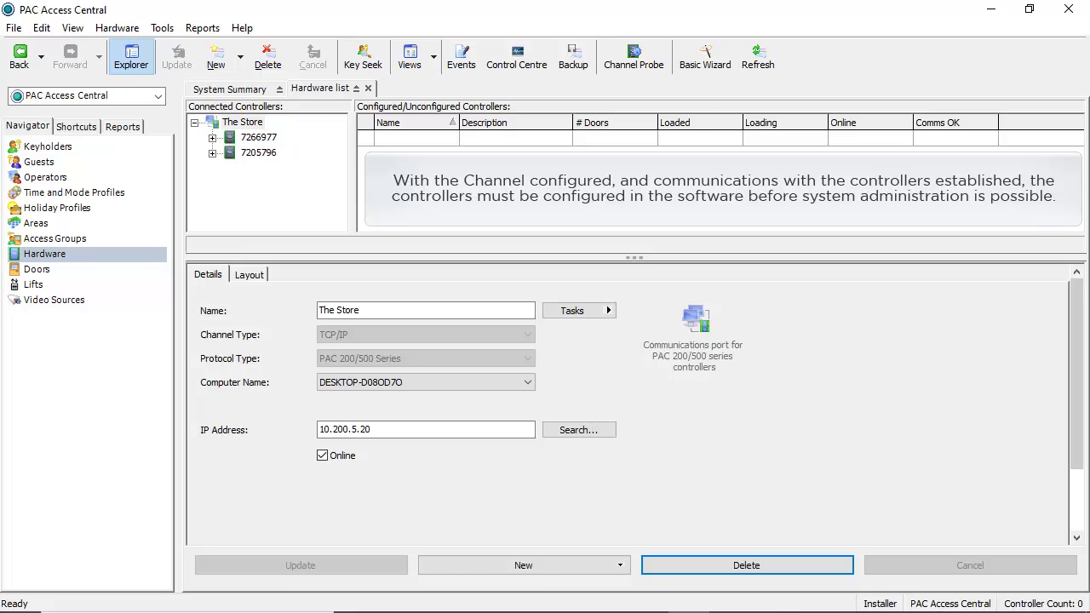
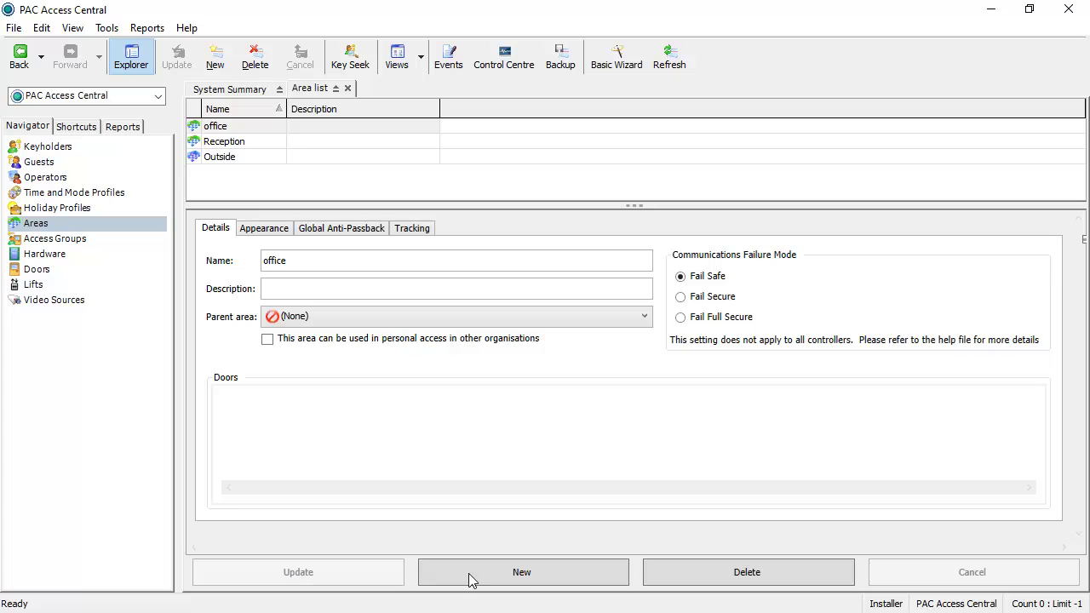
Add a new area named Store, keeping its default communications failure mode and no parent area
{"action": "left_click", "coordinate": [500, 568]}
{"action": "type", "text": "Store"}
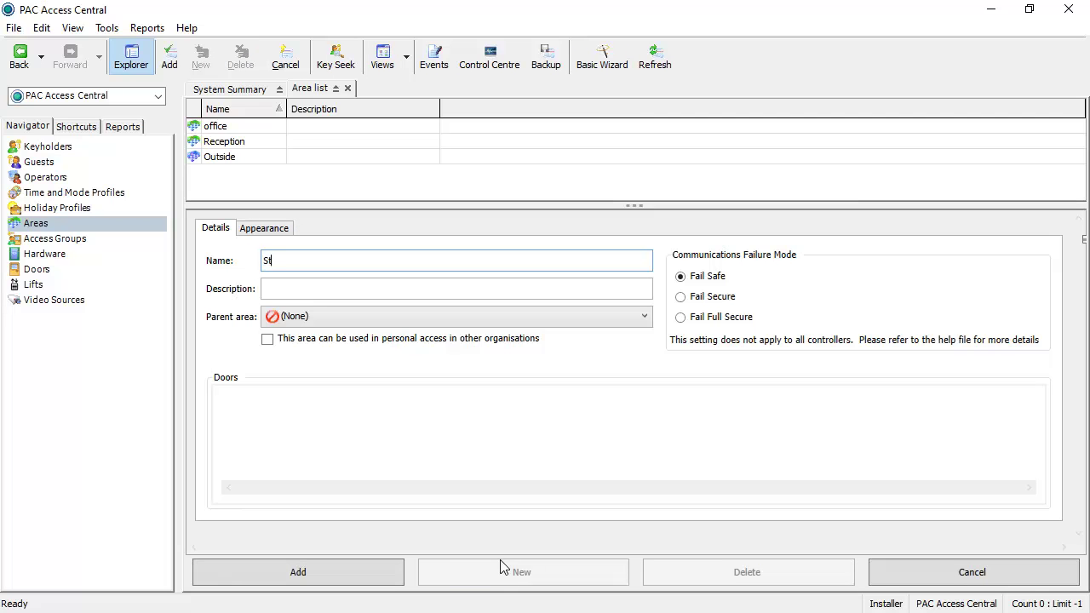
{"action": "left_click", "coordinate": [292, 574]}
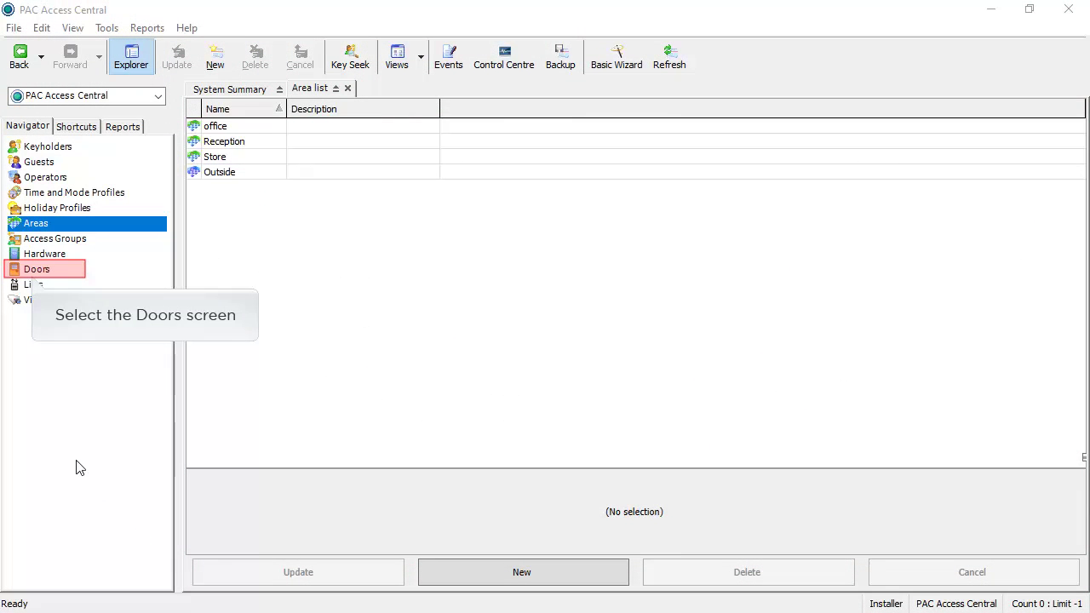
Rename the door Front Areas Controller_Door_1 as Front Door and put its original name in the description
{"action": "left_click", "coordinate": [37, 270]}
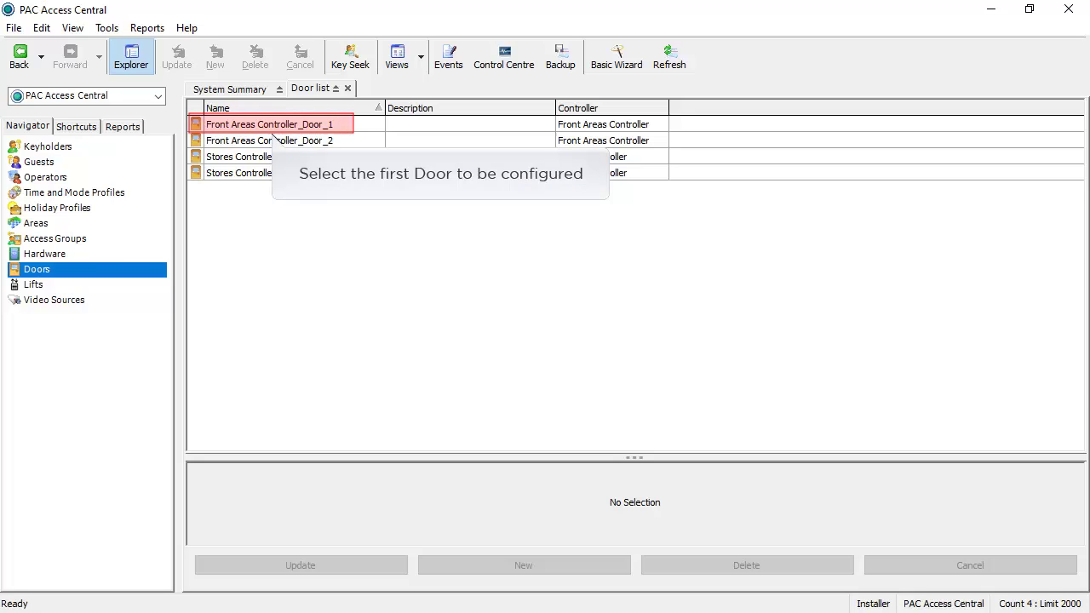
{"action": "left_click", "coordinate": [273, 123]}
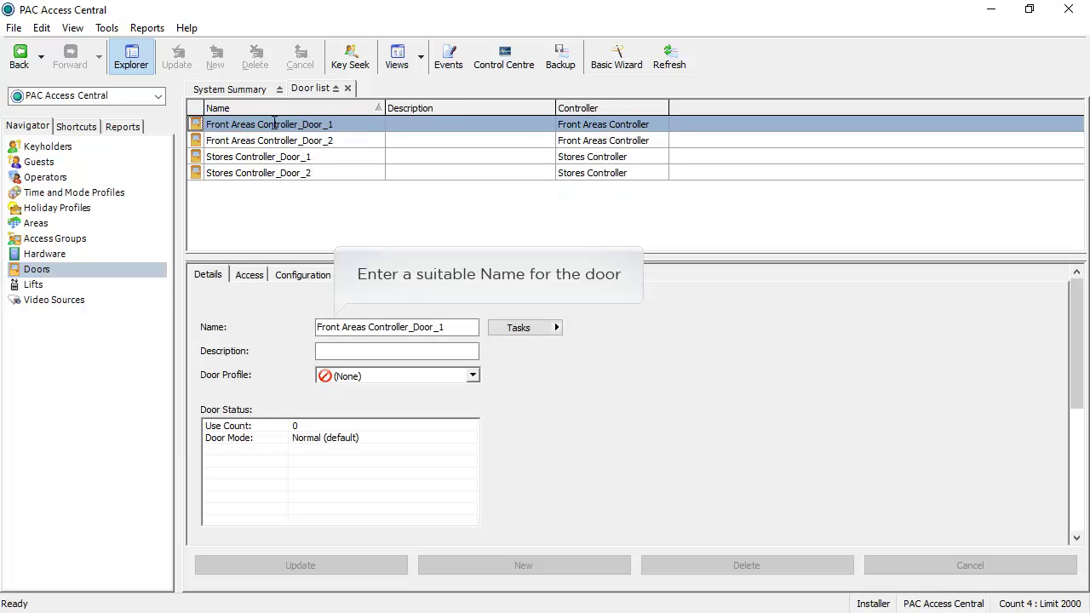
{"action": "left_click", "coordinate": [445, 327]}
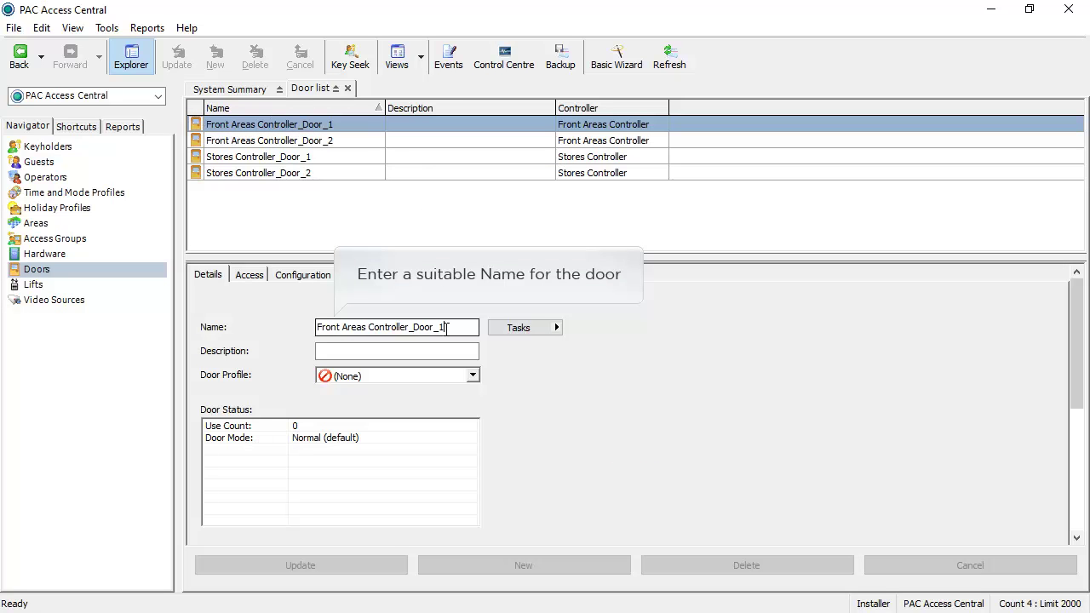
{"action": "triple_click", "coordinate": [446, 327]}
{"action": "key", "text": "ctrl+c"}
{"action": "type", "text": "Front Door"}
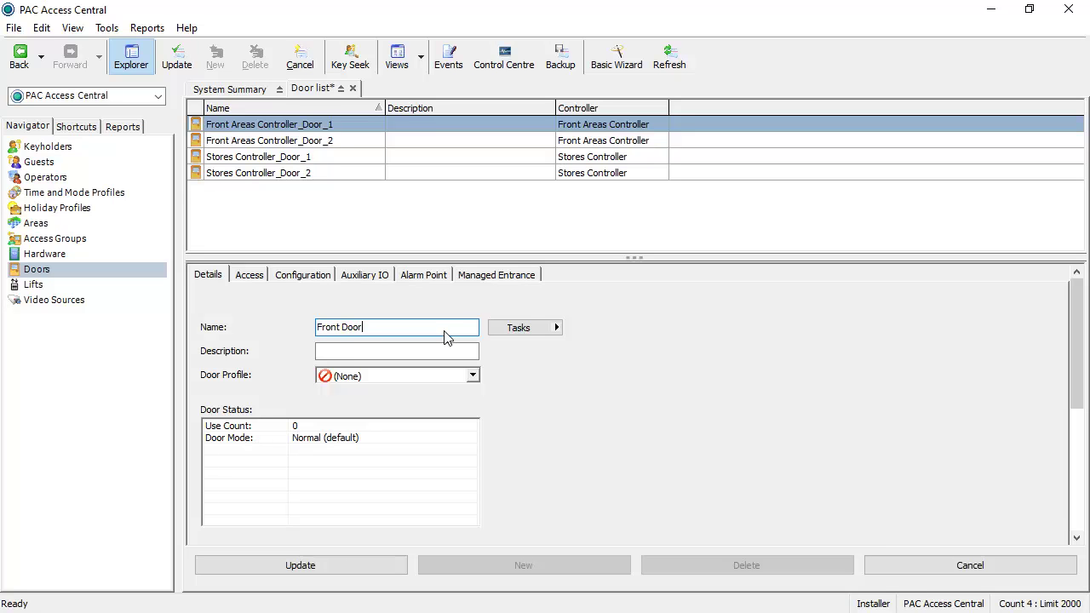
{"action": "left_click", "coordinate": [352, 354]}
{"action": "key", "text": "ctrl+v"}
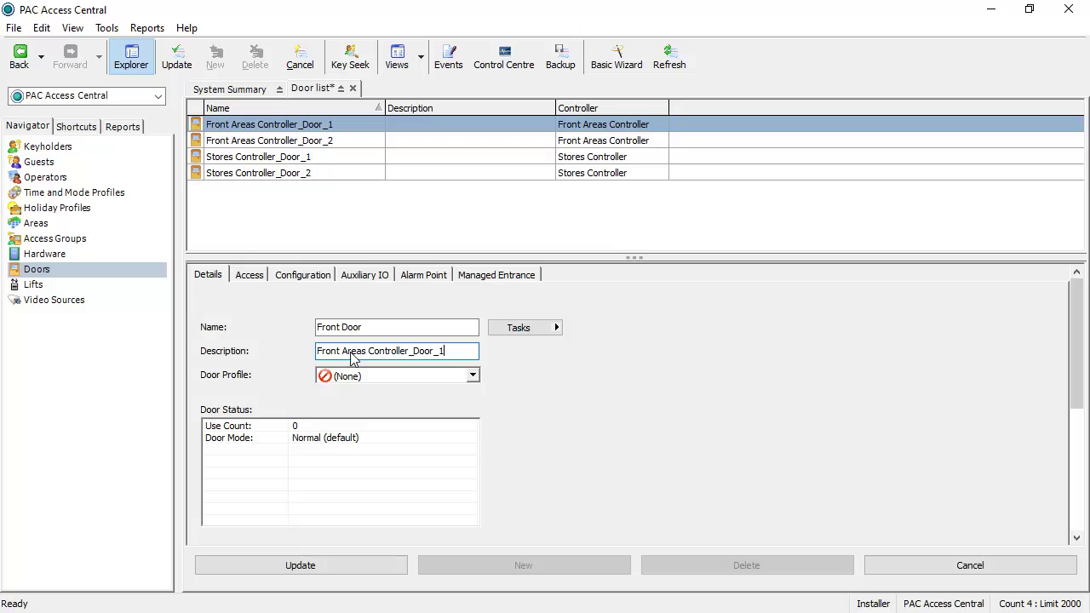
Set the Front Door's SIG A reader to give access to the Reception area and save the door
{"action": "left_click", "coordinate": [256, 277]}
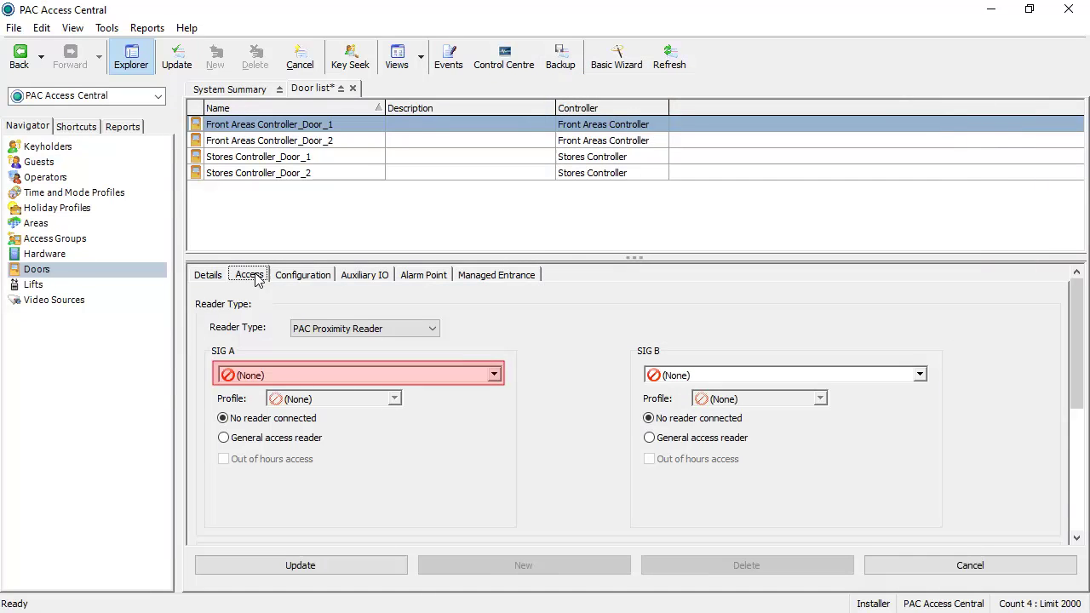
{"action": "left_click", "coordinate": [260, 375]}
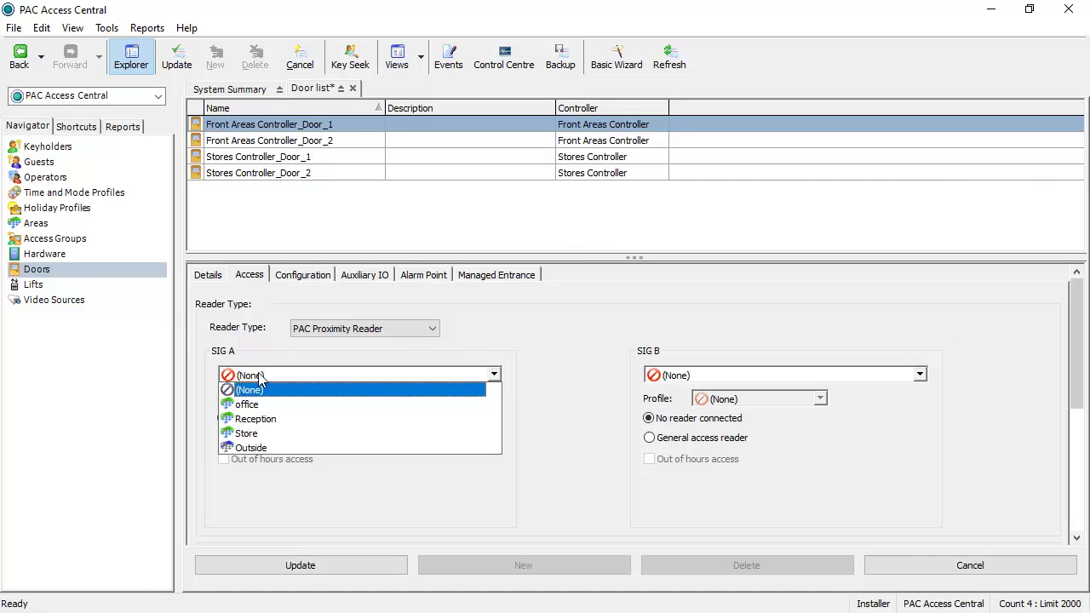
{"action": "left_click", "coordinate": [259, 419]}
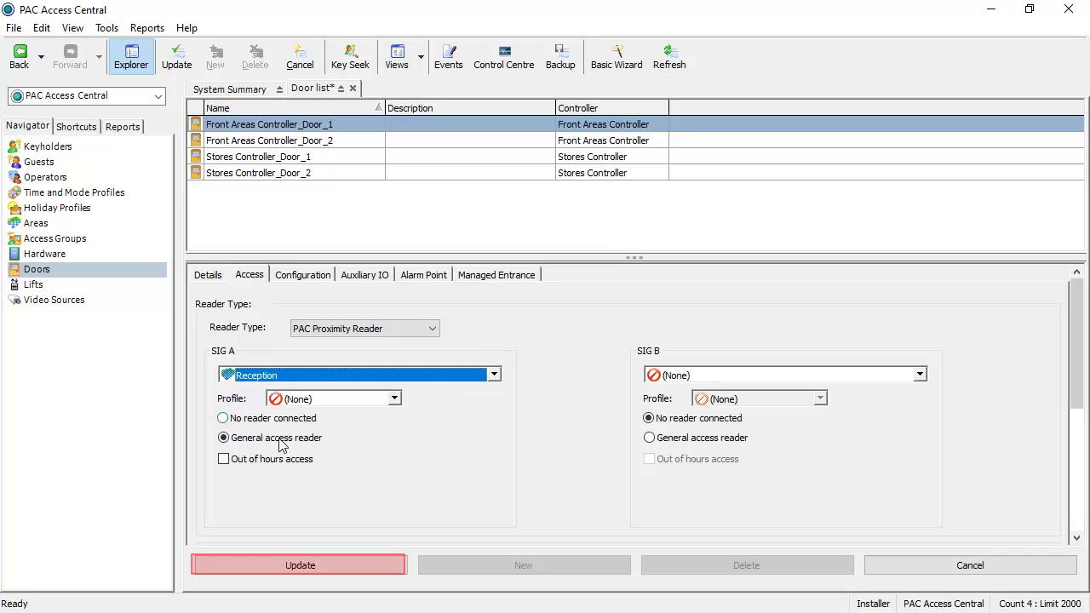
{"action": "left_click", "coordinate": [294, 565]}
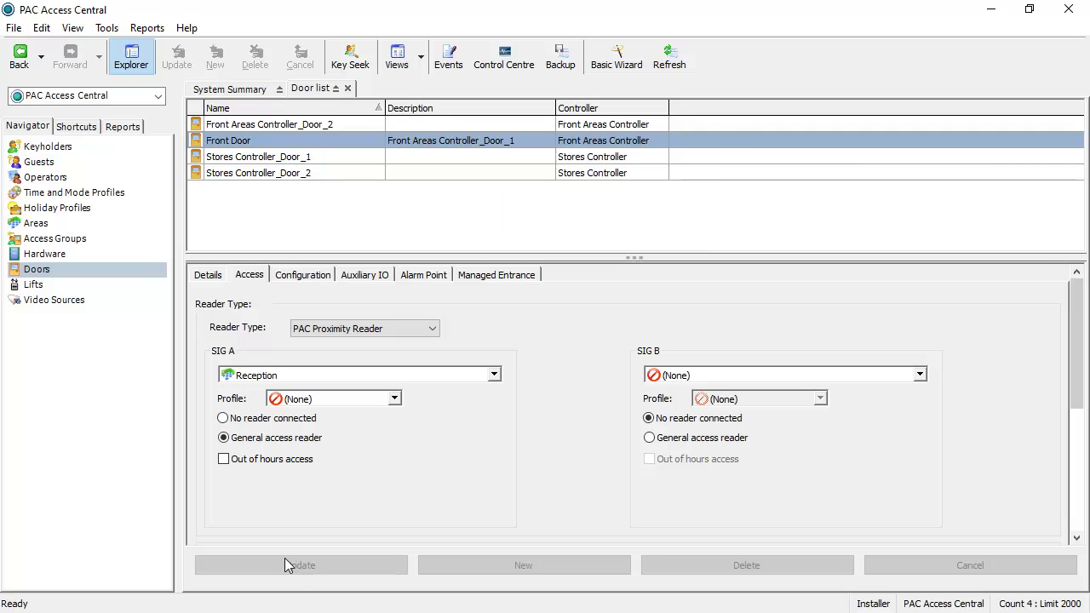
For the door Front Areas Controller_Door_2, assign the office area to SIG A and the Reception area to SIG B
{"action": "left_click", "coordinate": [231, 126]}
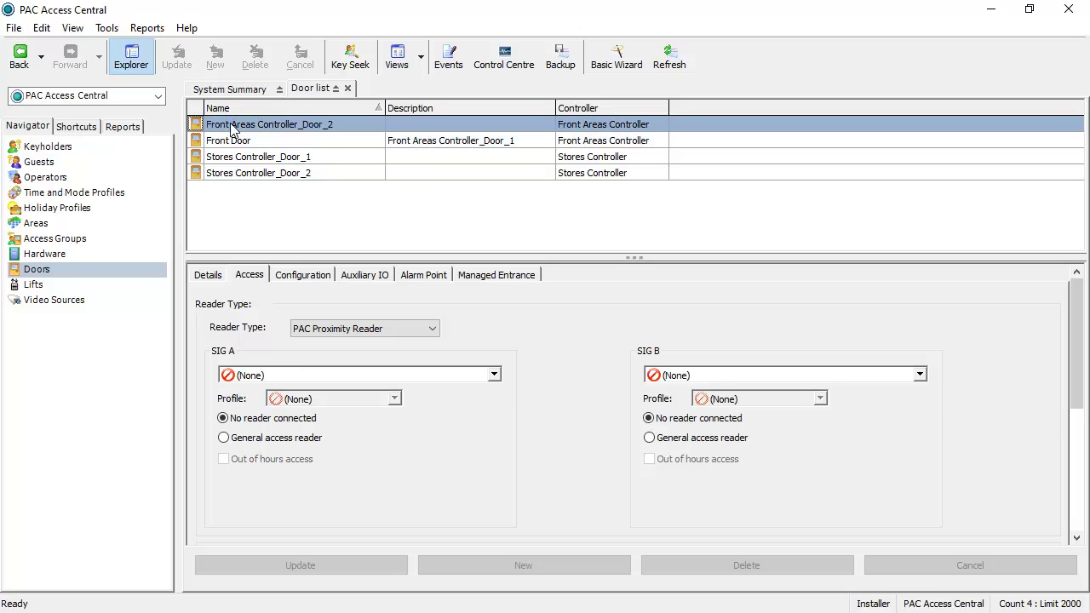
{"action": "left_click", "coordinate": [494, 375]}
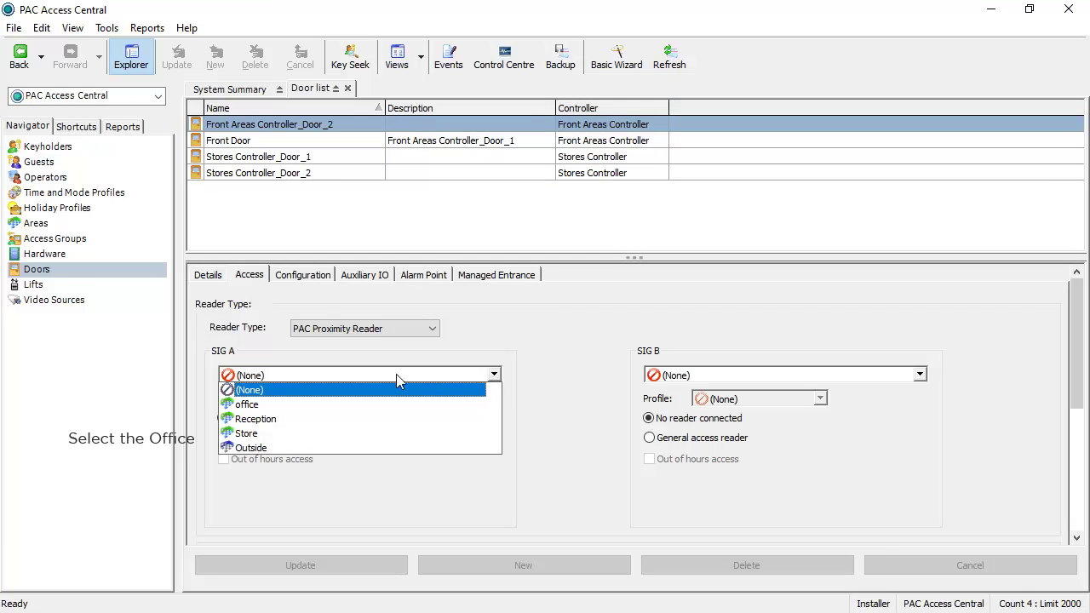
{"action": "left_click", "coordinate": [267, 405]}
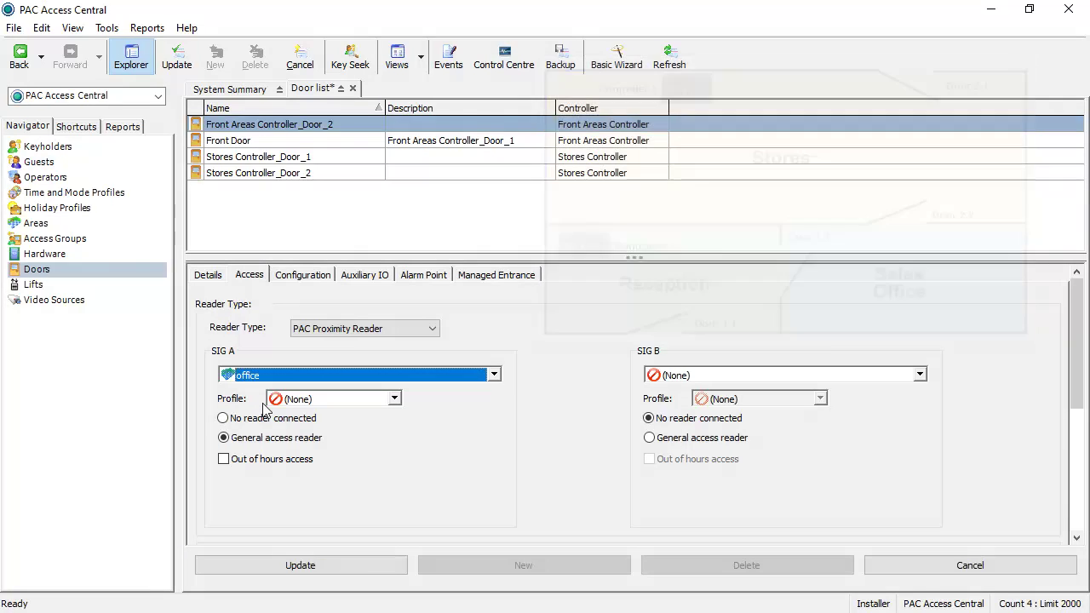
{"action": "left_click", "coordinate": [690, 379]}
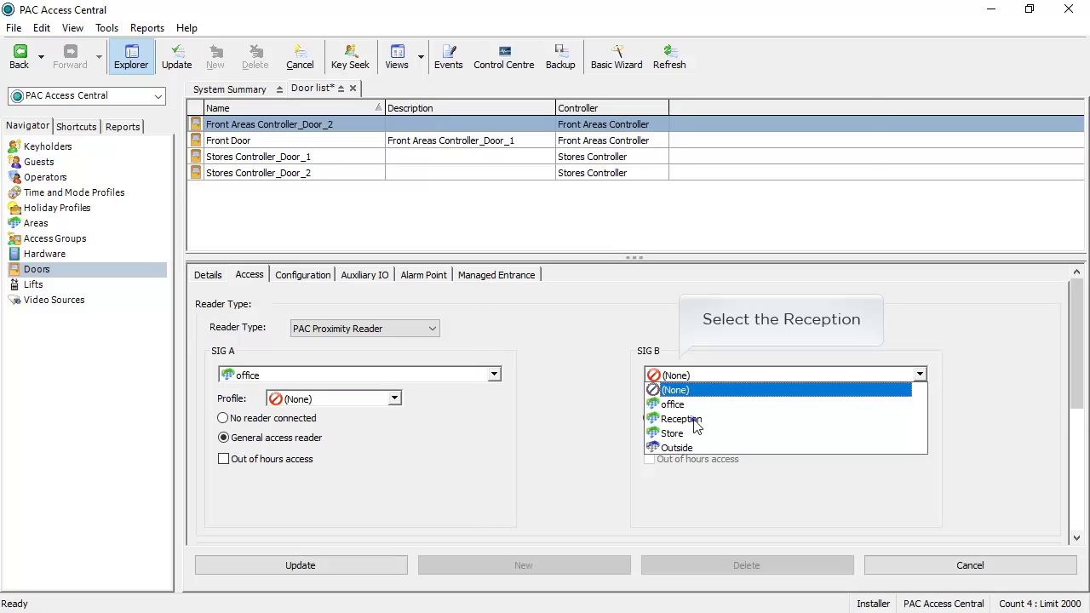
{"action": "left_click", "coordinate": [692, 419]}
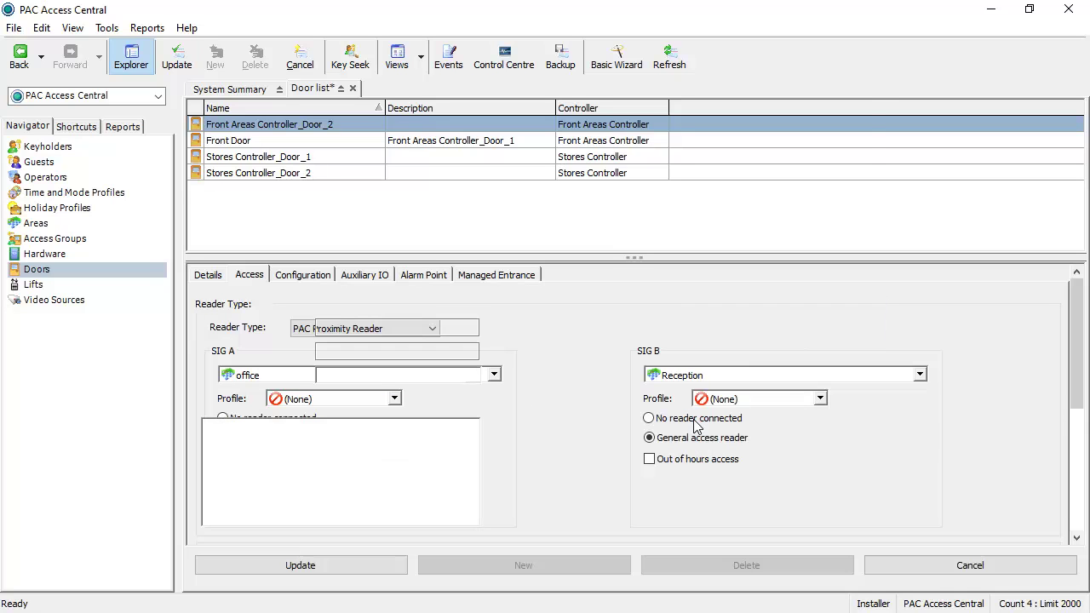
Rename this door as Office to Reception, put Front Areas Controller_Door_2 in its description, and save the door
{"action": "left_click", "coordinate": [212, 275]}
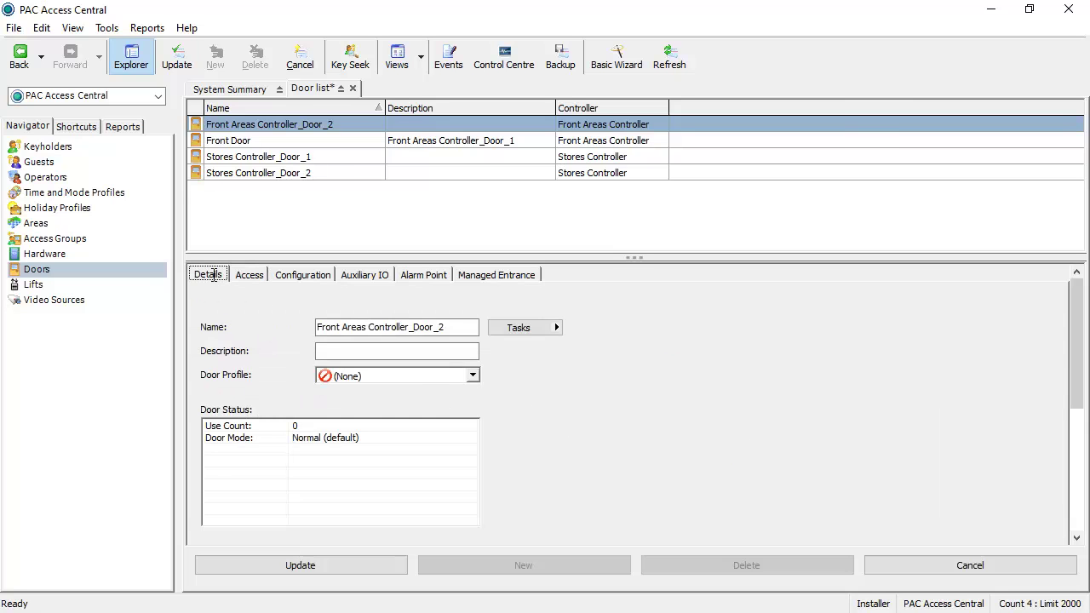
{"action": "left_click", "coordinate": [452, 328]}
{"action": "key", "text": "ctrl+c"}
{"action": "type", "text": "Of"}
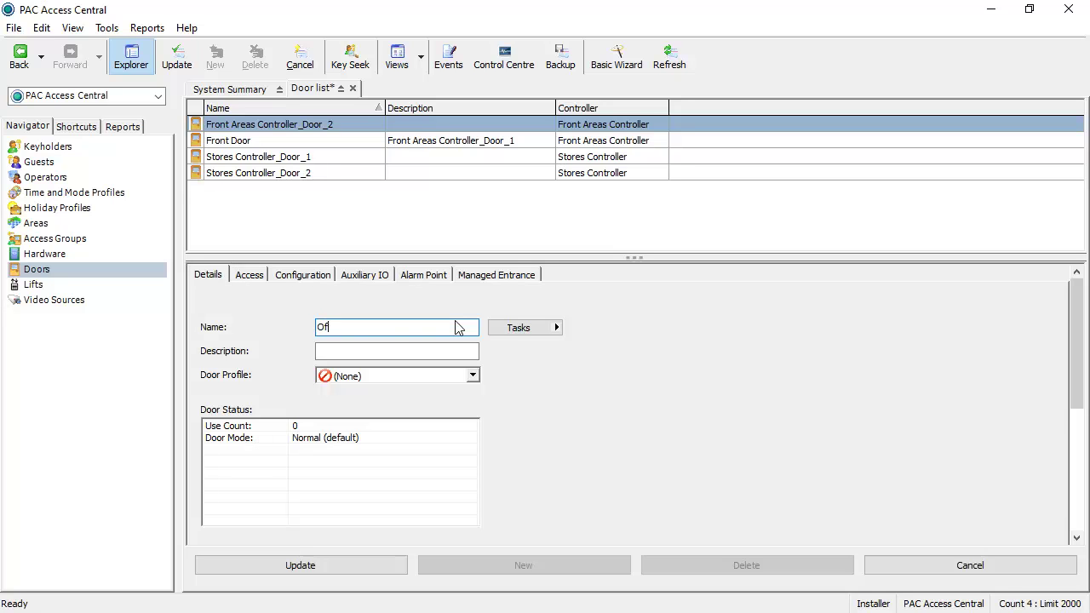
{"action": "type", "text": "fice to Reception"}
{"action": "left_click", "coordinate": [328, 351]}
{"action": "key", "text": "ctrl+v"}
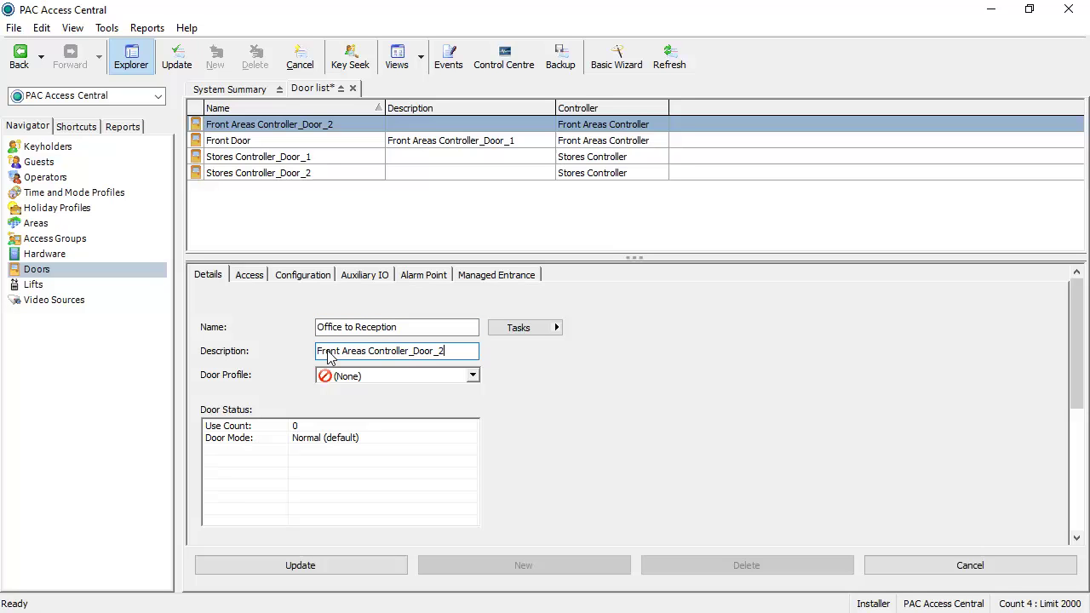
{"action": "left_click", "coordinate": [291, 565]}
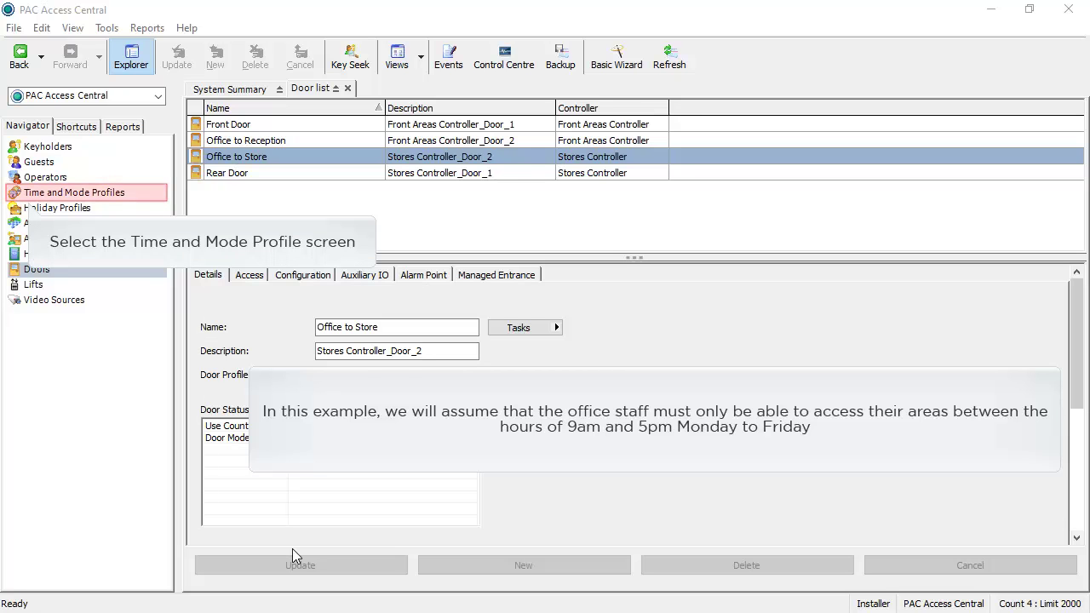
Create a new simple time profile named Office Staff 09:00 - 17:00 Mon - Fri
{"action": "left_click", "coordinate": [58, 194]}
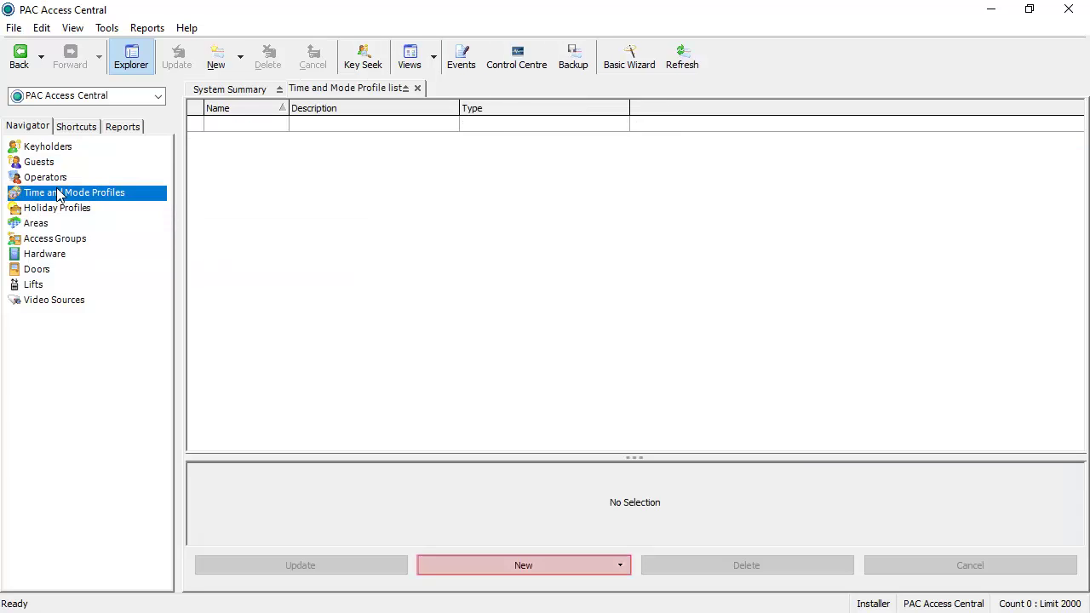
{"action": "left_click", "coordinate": [523, 564]}
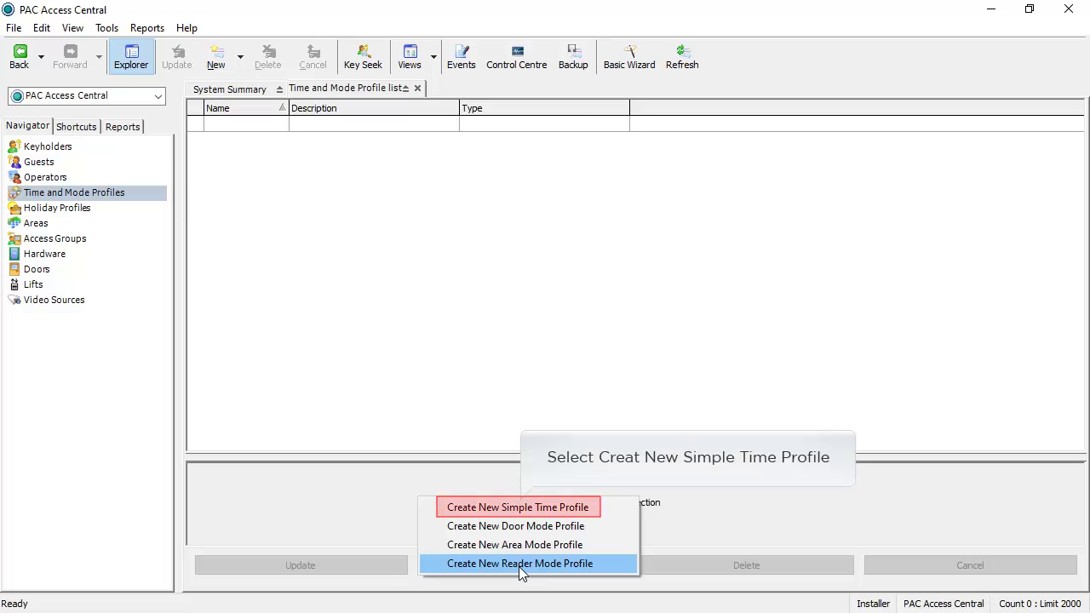
{"action": "left_click", "coordinate": [501, 506]}
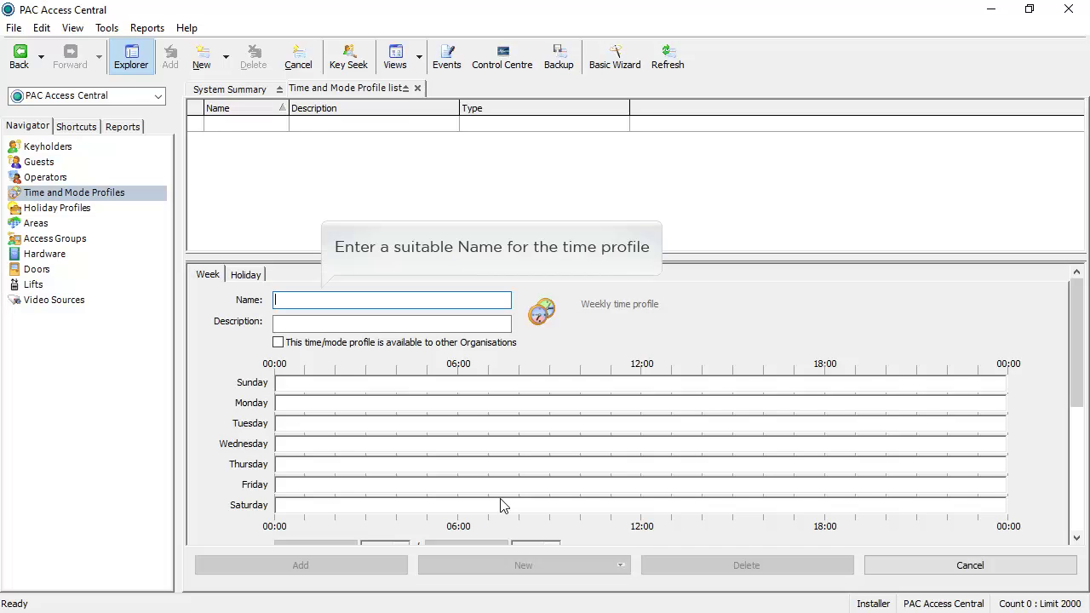
{"action": "type", "text": "Office Staff 09:00 - 17:00"}
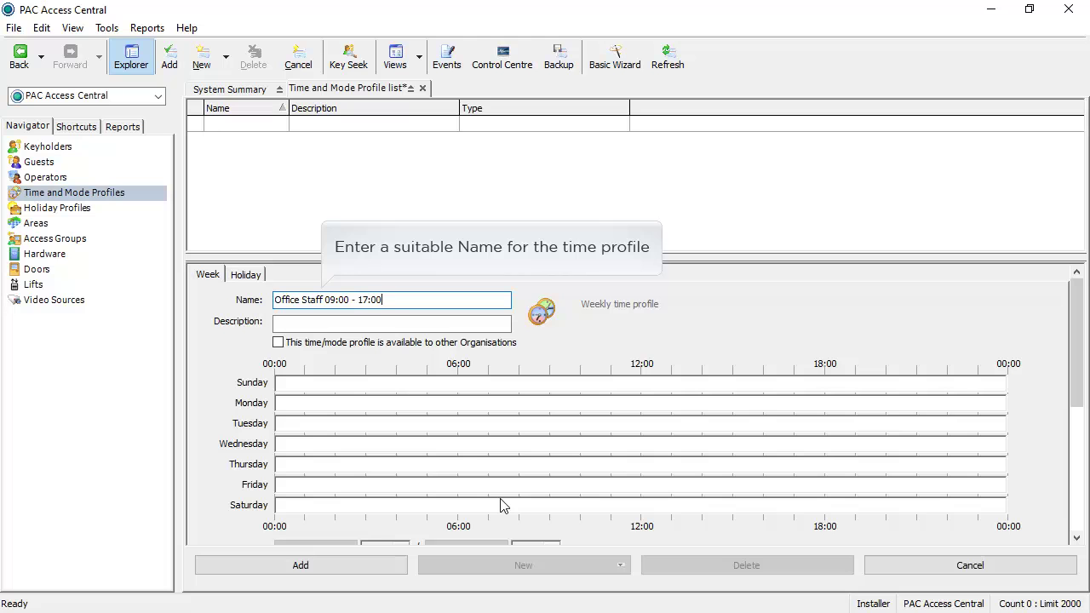
{"action": "type", "text": " Mon - Fri"}
Mark a Monday time period from 09:00 to 17:00 in the weekly profile and copy it
{"action": "left_click", "coordinate": [500, 498]}
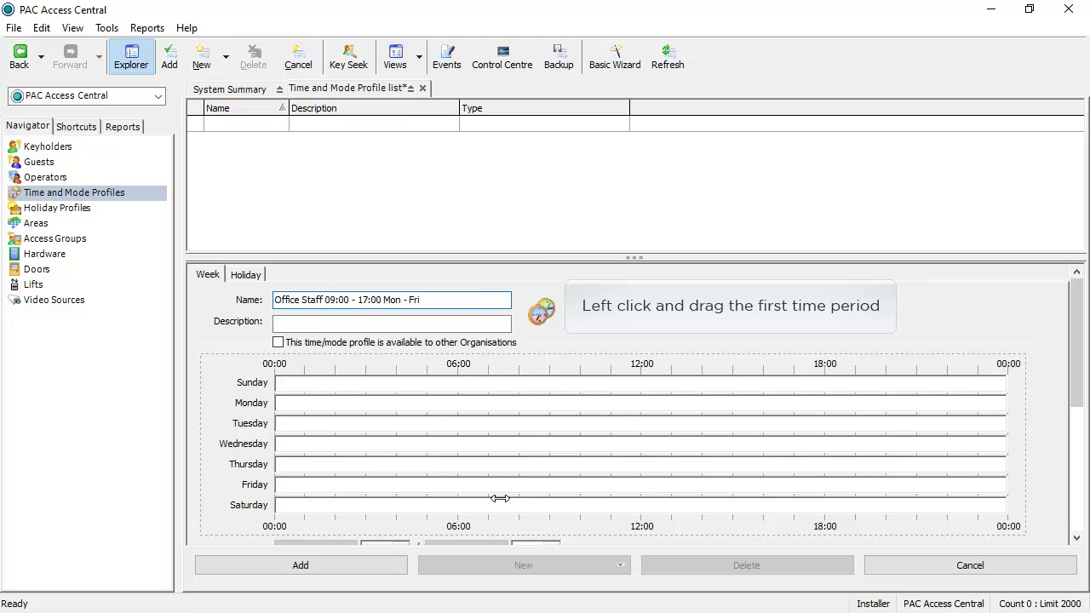
{"action": "left_click_drag", "start_coordinate": [551, 403], "coordinate": [793, 400]}
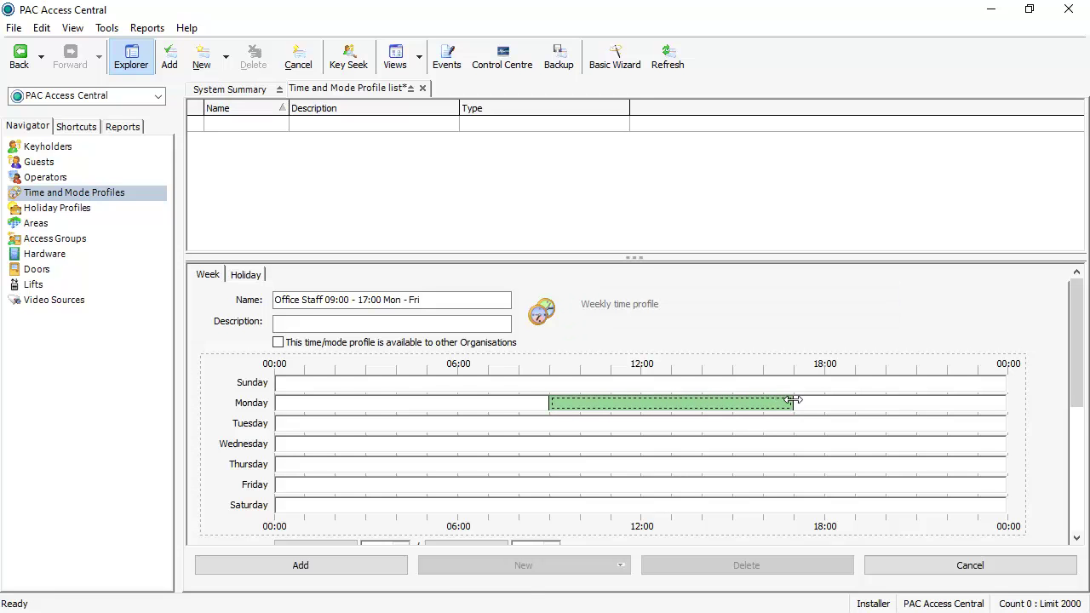
{"action": "right_click", "coordinate": [770, 406]}
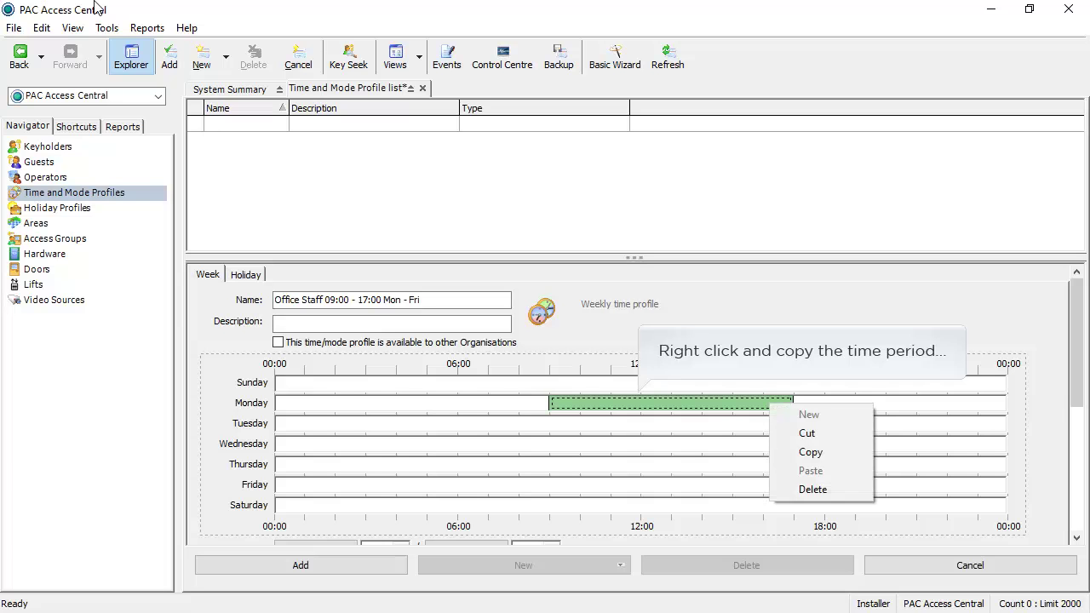
{"action": "left_click", "coordinate": [808, 454]}
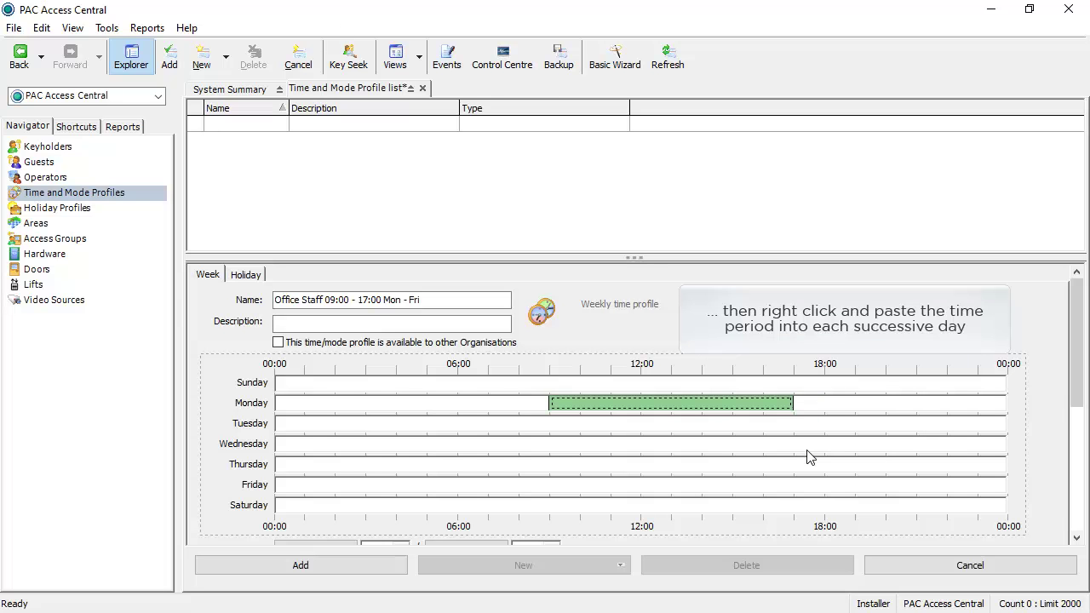
Paste the copied Monday period into Tuesday, Wednesday, Thursday and Friday, and add the time profile
{"action": "right_click", "coordinate": [705, 420]}
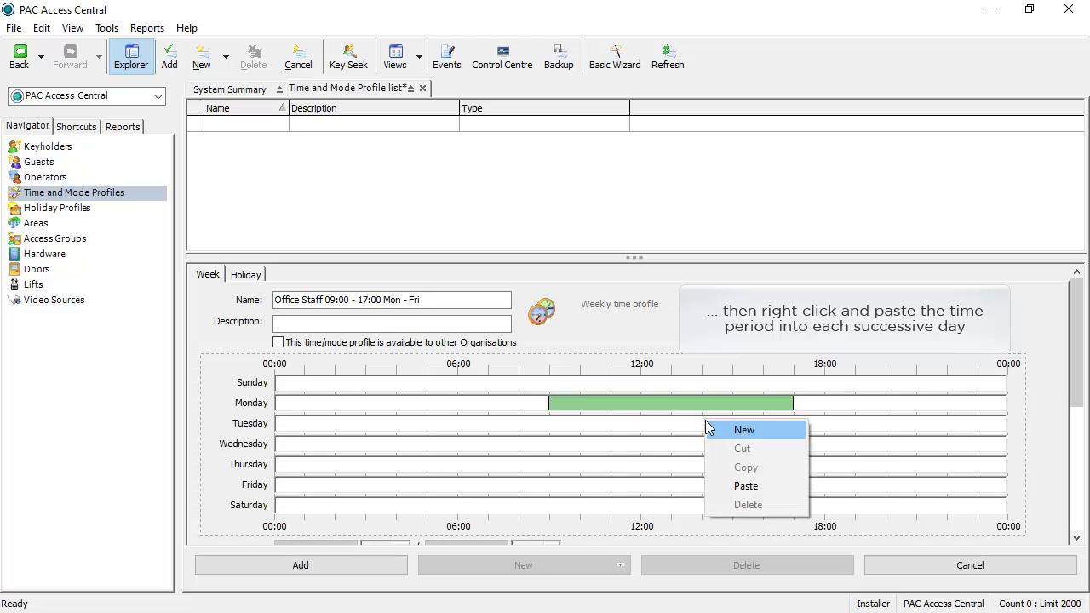
{"action": "left_click", "coordinate": [741, 489]}
{"action": "right_click", "coordinate": [663, 448]}
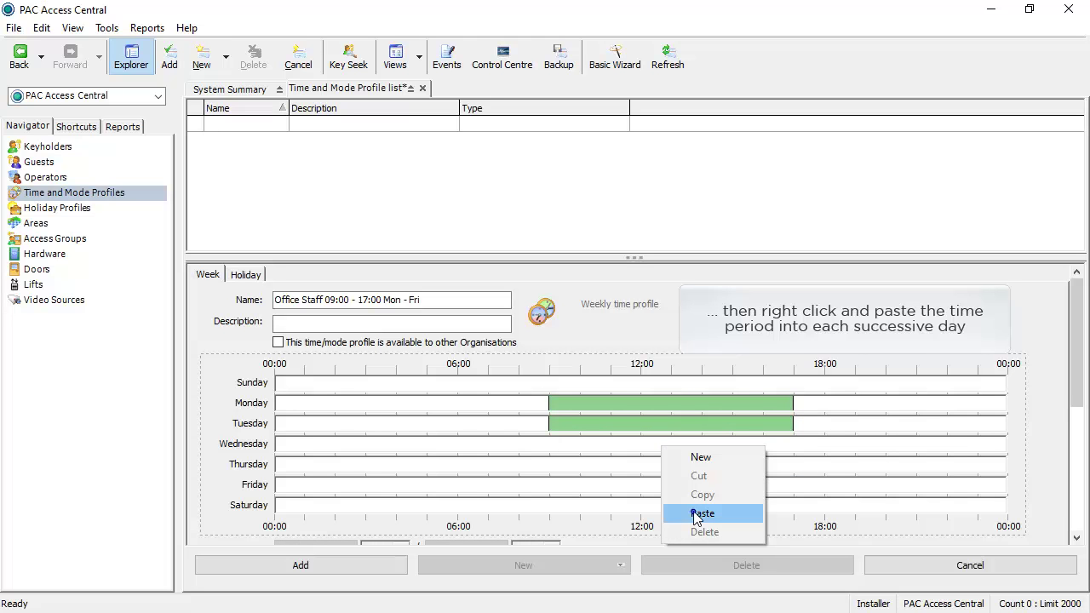
{"action": "left_click", "coordinate": [695, 513]}
{"action": "right_click", "coordinate": [633, 464]}
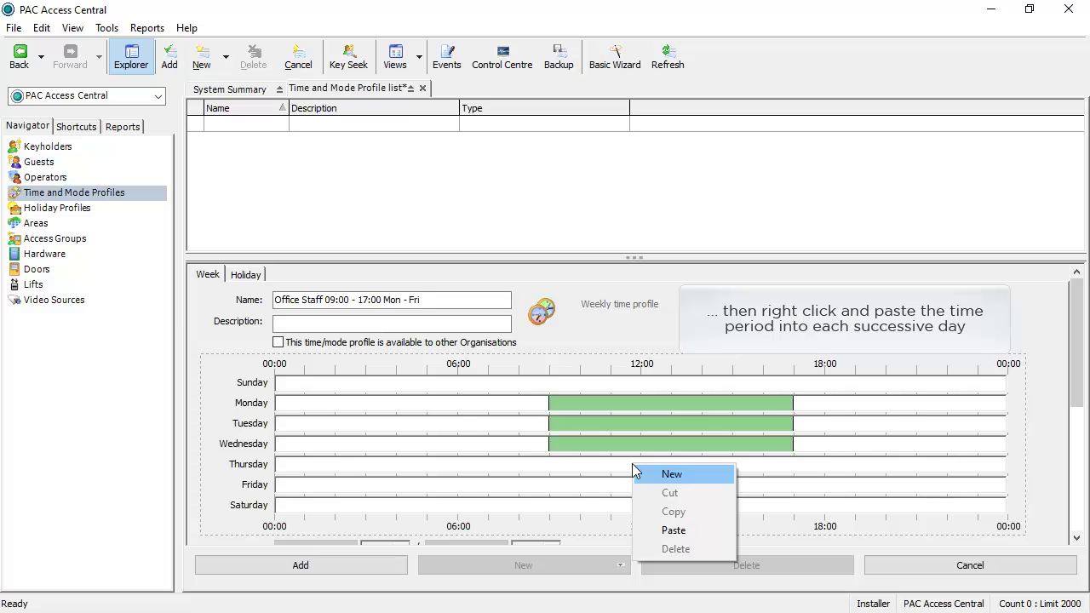
{"action": "left_click", "coordinate": [675, 529]}
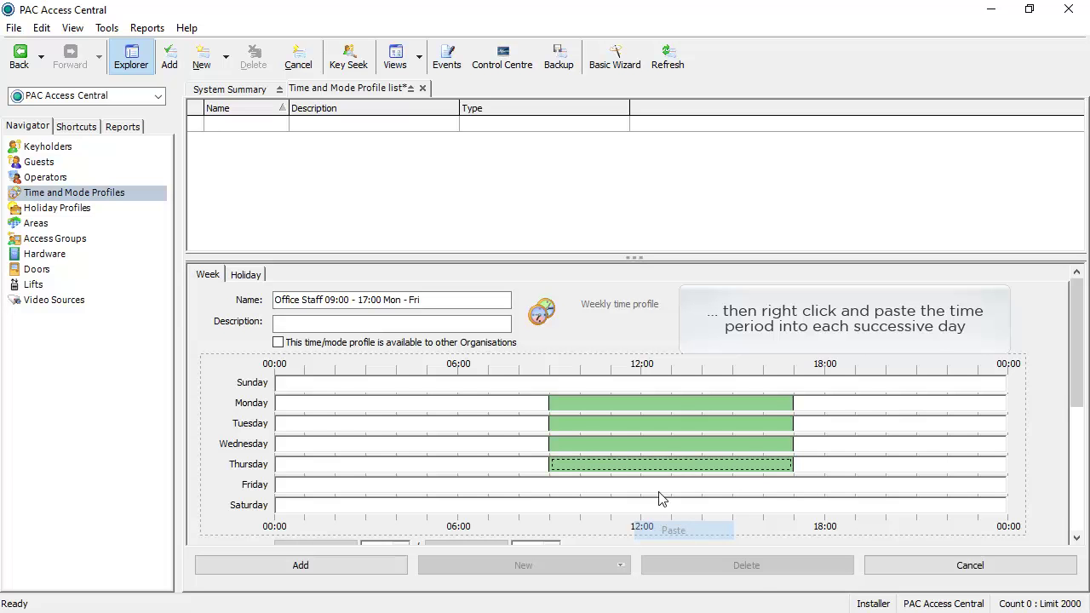
{"action": "right_click", "coordinate": [658, 486]}
{"action": "left_click", "coordinate": [698, 551]}
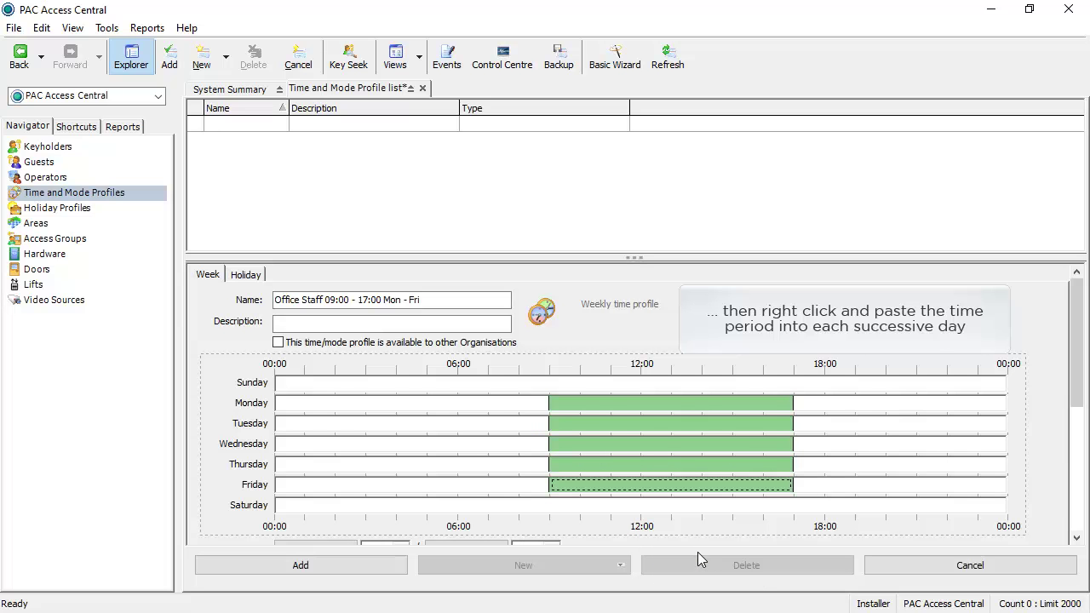
{"action": "left_click", "coordinate": [327, 566]}
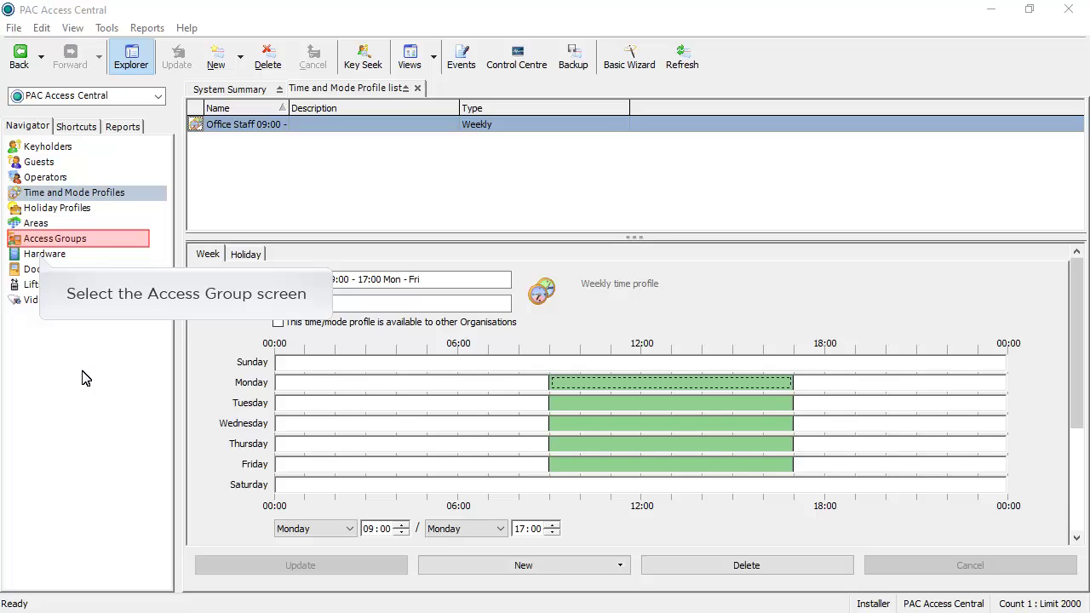
Create a new access group named Office Staff 9am - 5pm Mon - Fri
{"action": "left_click", "coordinate": [71, 244]}
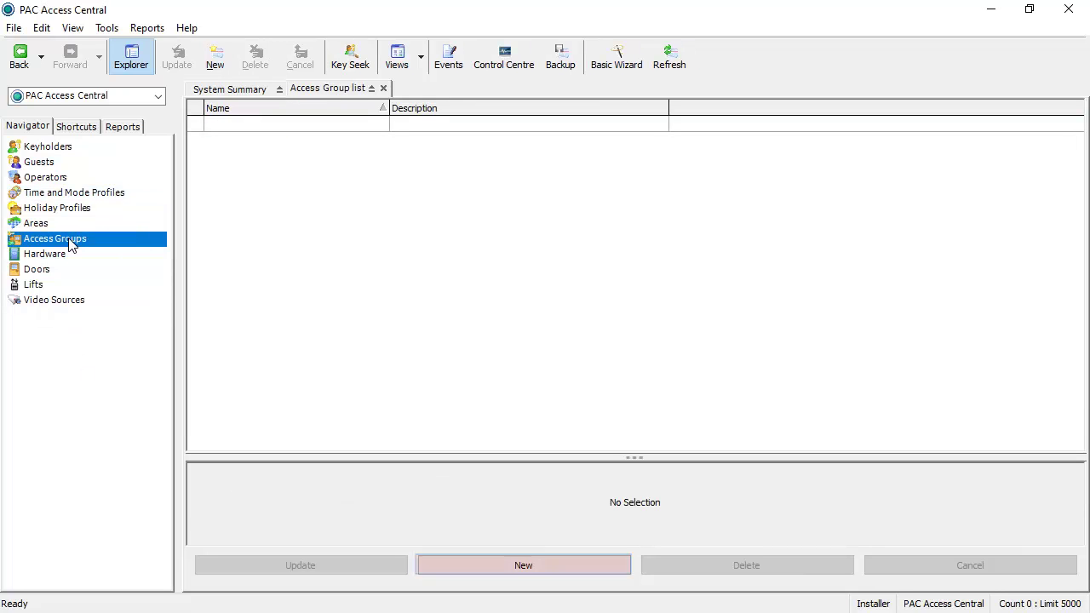
{"action": "left_click", "coordinate": [549, 572]}
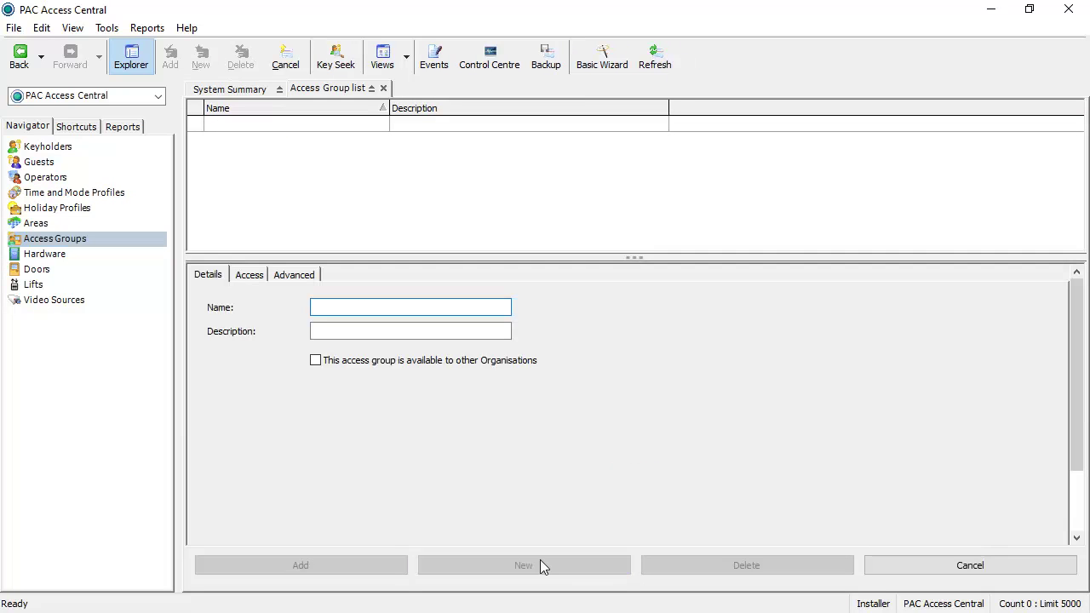
{"action": "type", "text": "Office"}
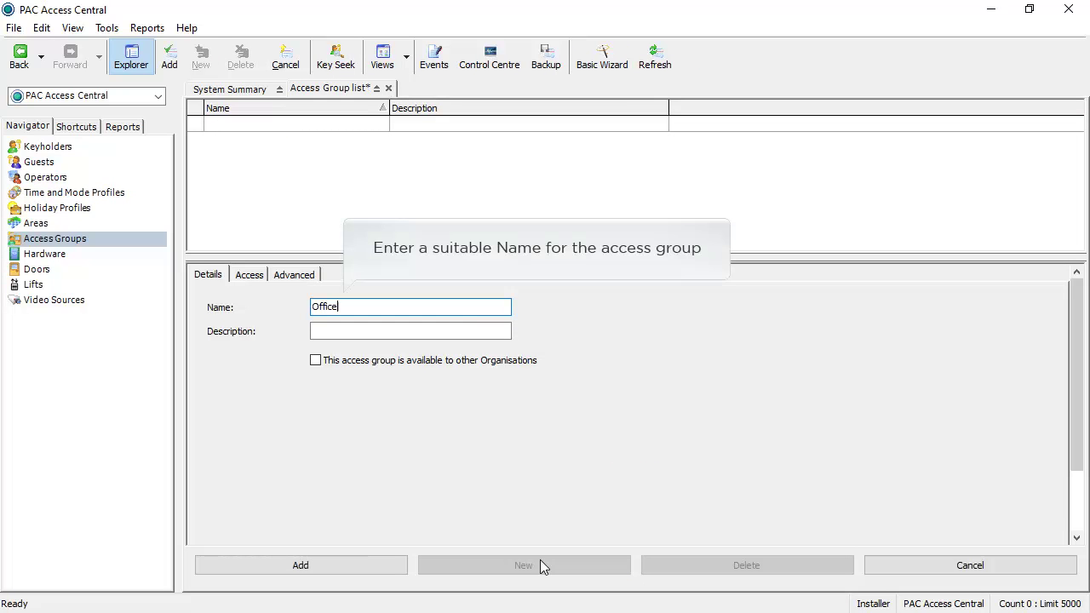
{"action": "type", "text": " Staff 9am - 5pm Mon - Fri"}
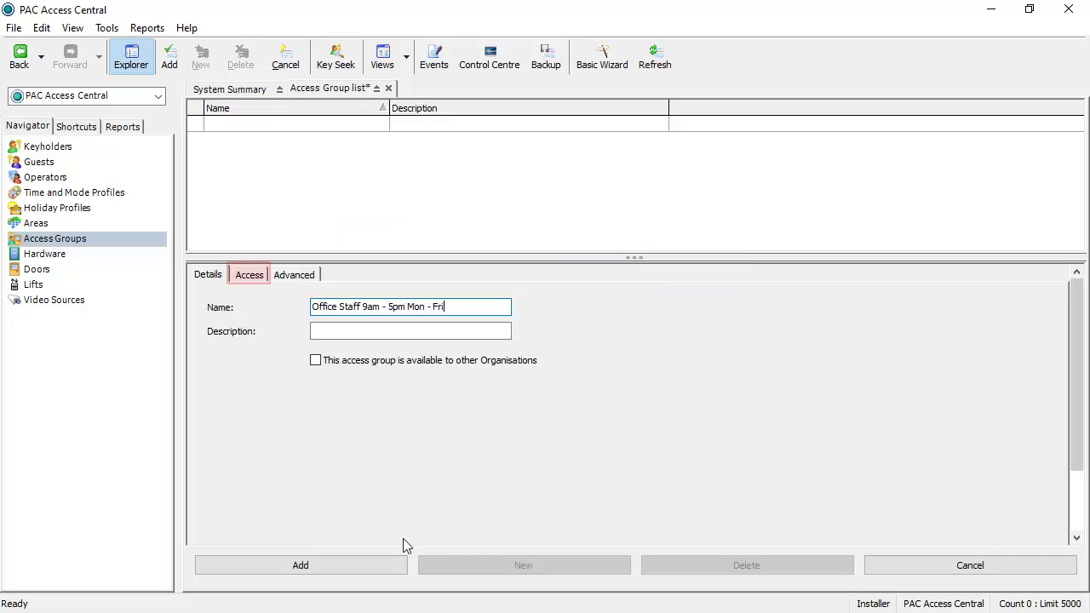
Enable Profile 1 with the Office Staff 09:00 - 17:00 Mon - Fri time profile for the Reception and office areas, and add the access group
{"action": "left_click", "coordinate": [248, 276]}
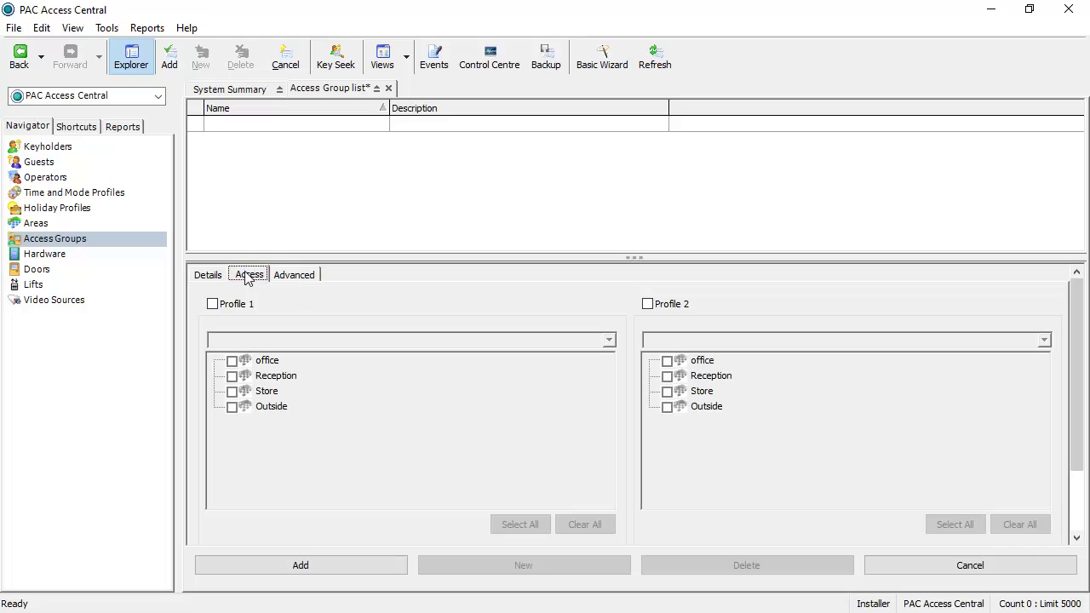
{"action": "left_click", "coordinate": [213, 304]}
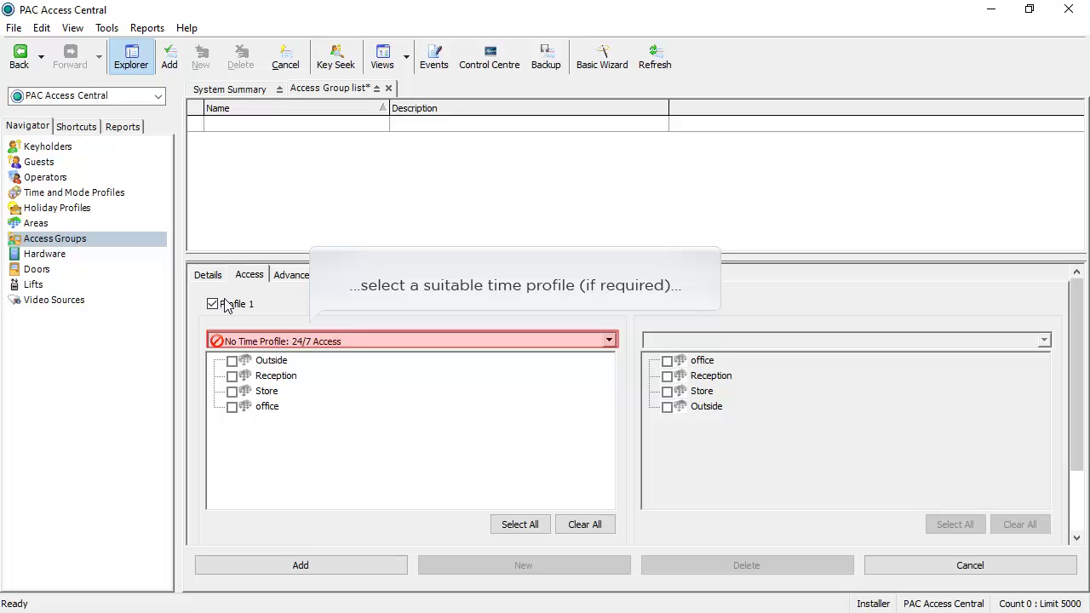
{"action": "left_click", "coordinate": [401, 341]}
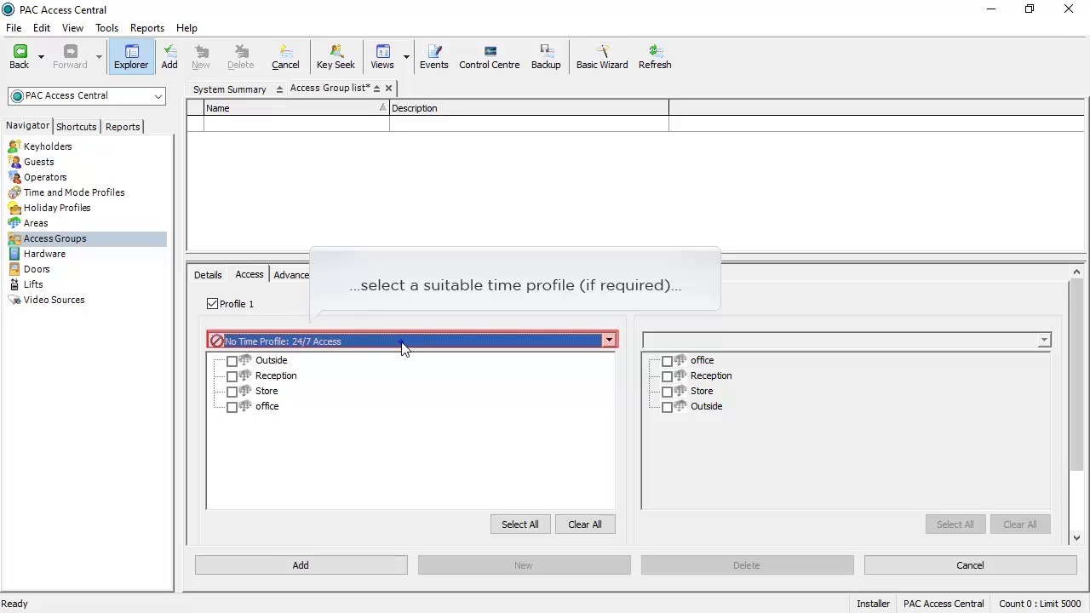
{"action": "left_click", "coordinate": [332, 371]}
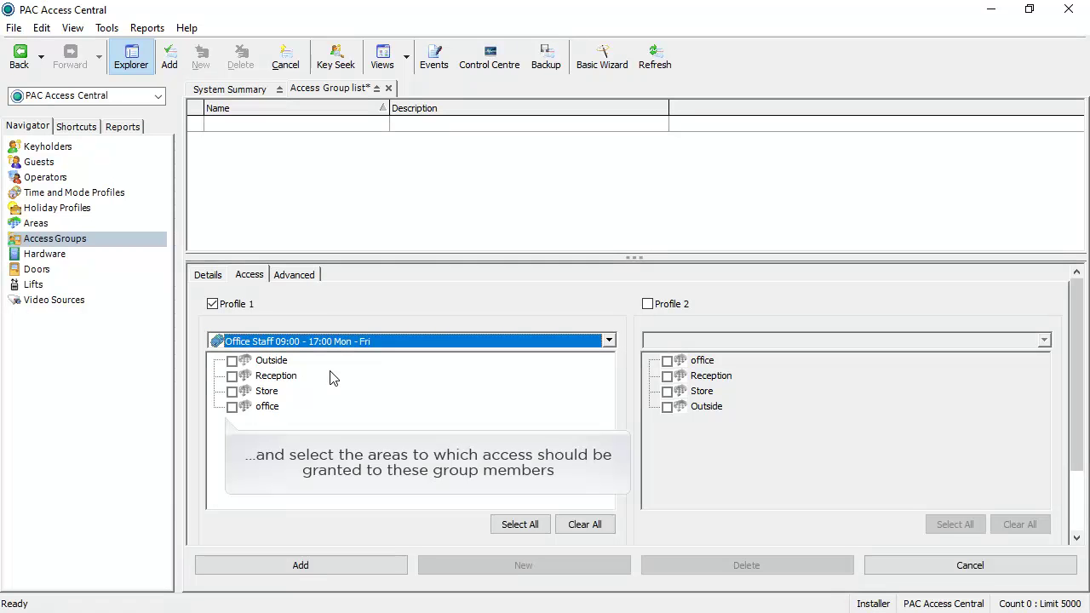
{"action": "left_click", "coordinate": [232, 376]}
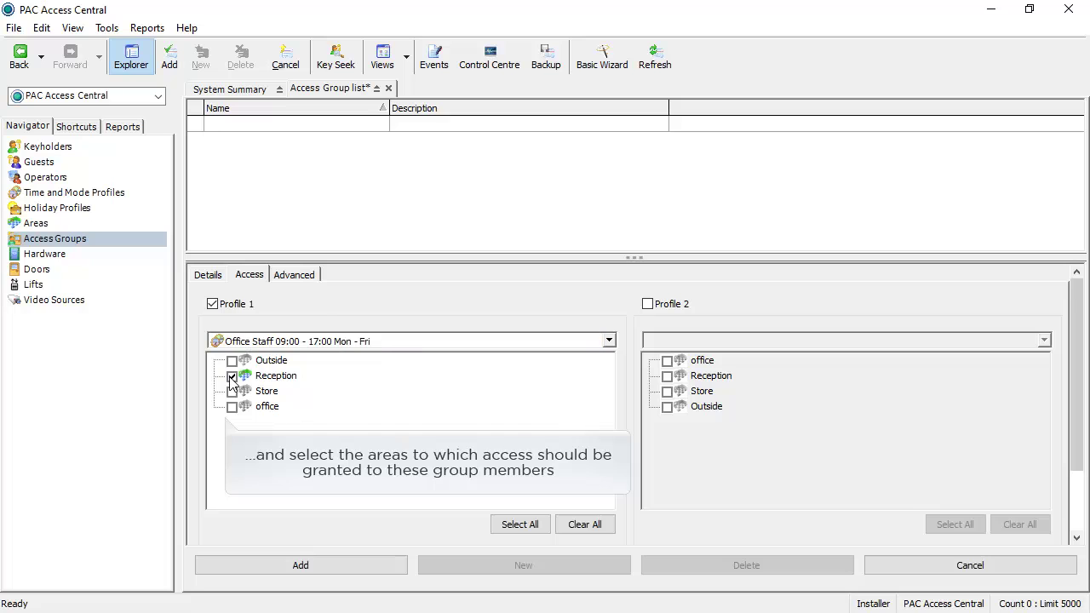
{"action": "left_click", "coordinate": [233, 407]}
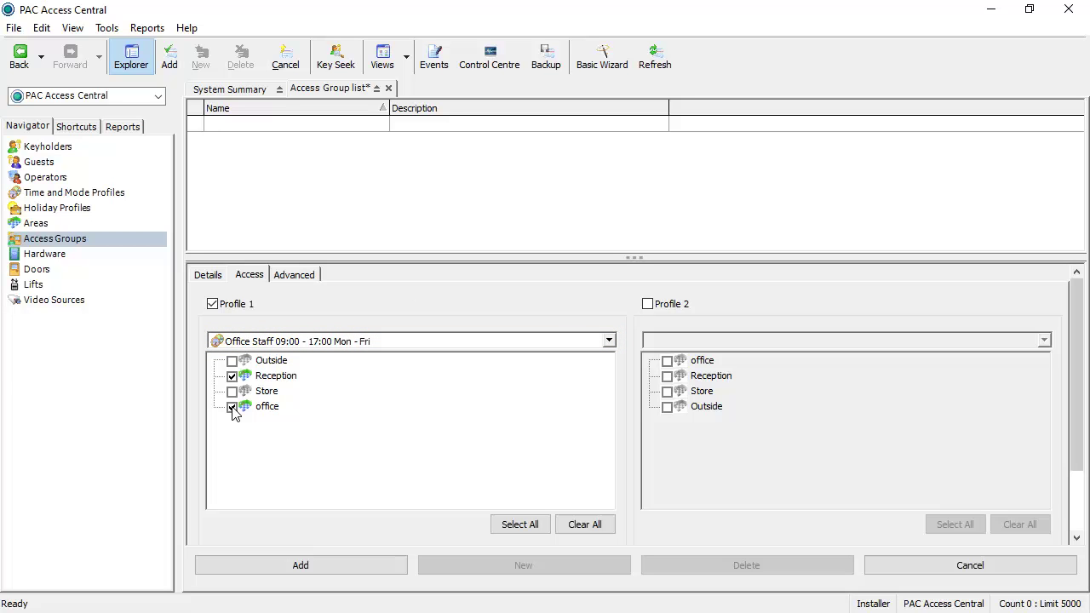
{"action": "left_click", "coordinate": [308, 565]}
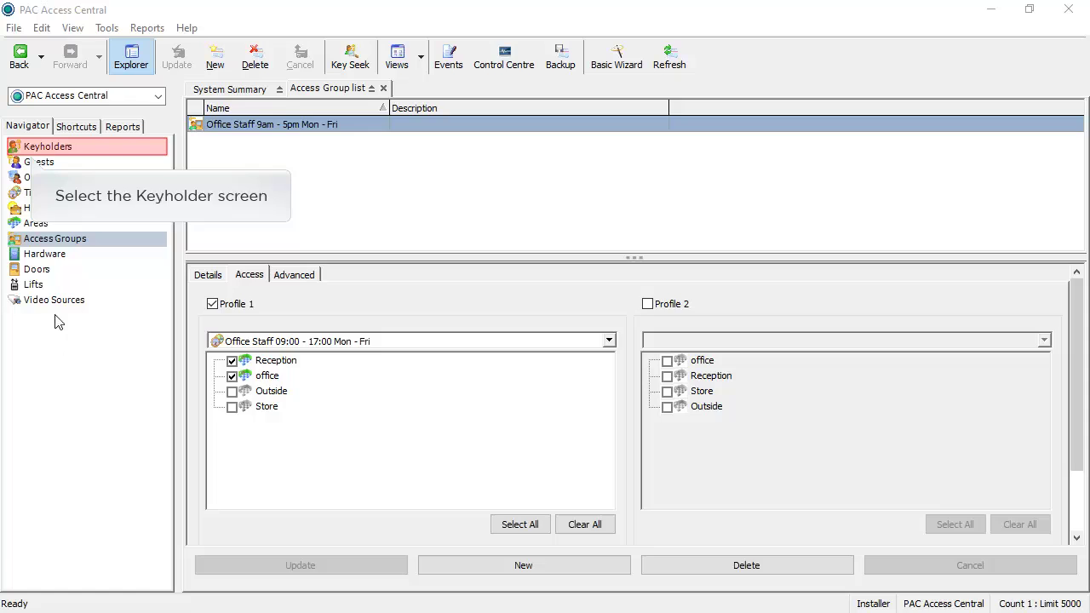
Create a new keyholder, entering the person's last name and first name and choosing the title Mrs
{"action": "left_click", "coordinate": [43, 148]}
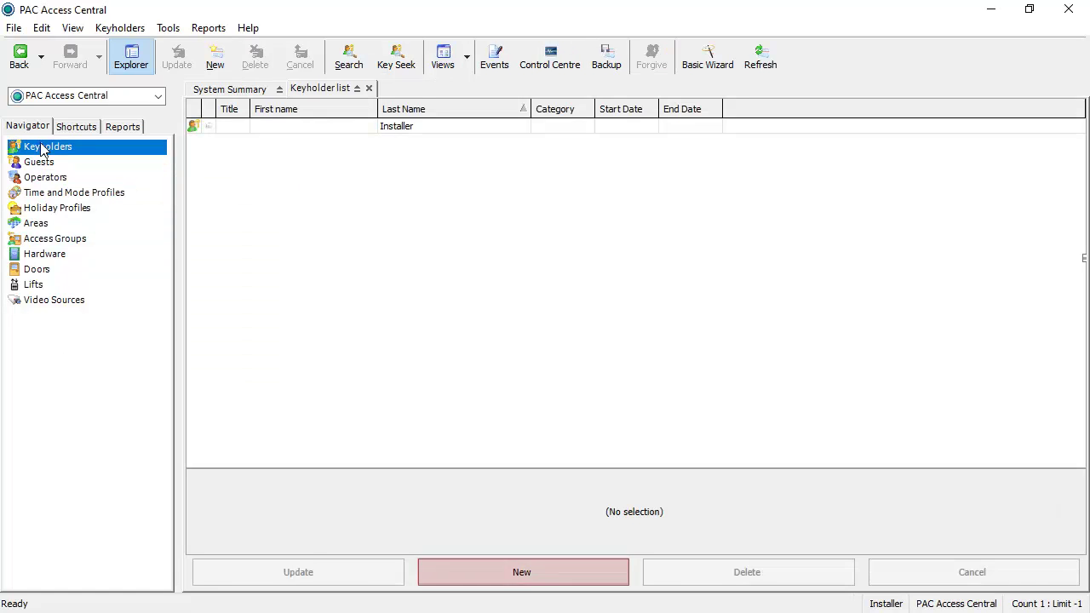
{"action": "left_click", "coordinate": [510, 573]}
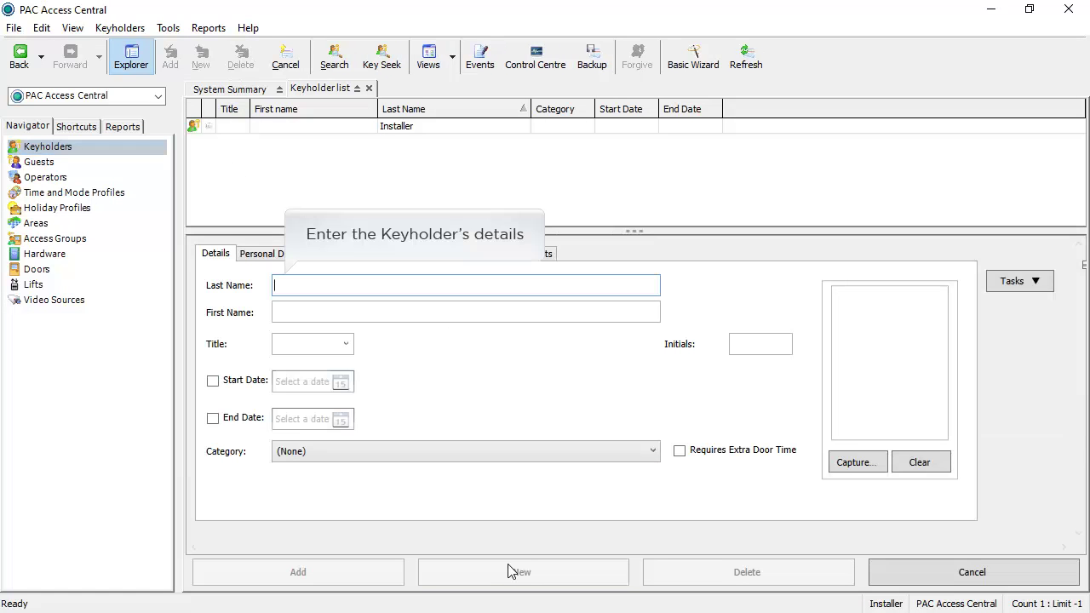
{"action": "type", "text": "Other"}
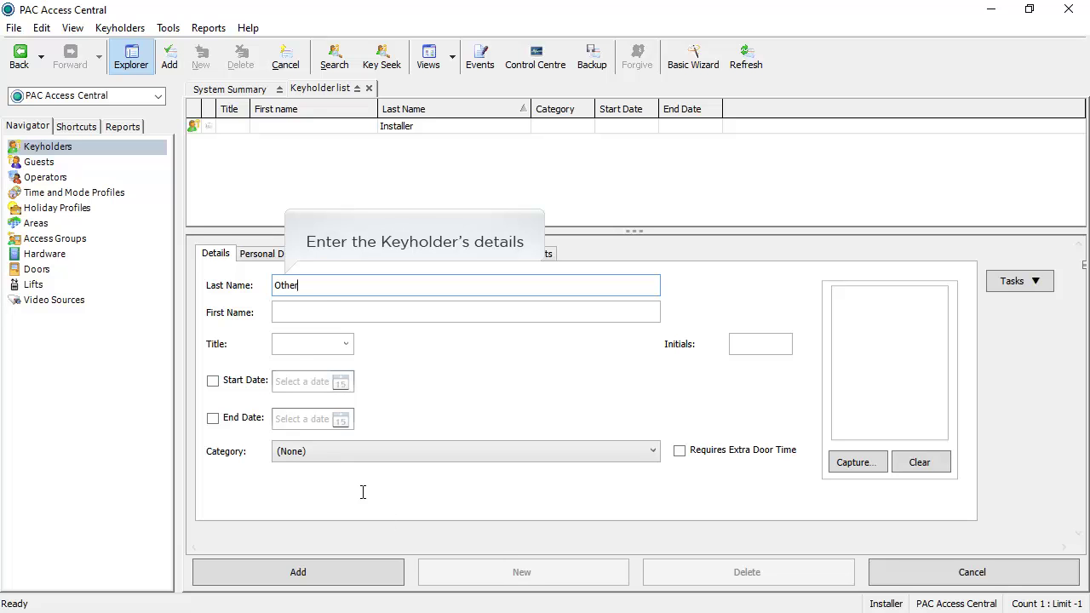
{"action": "left_click", "coordinate": [323, 311]}
{"action": "type", "text": "Anne"}
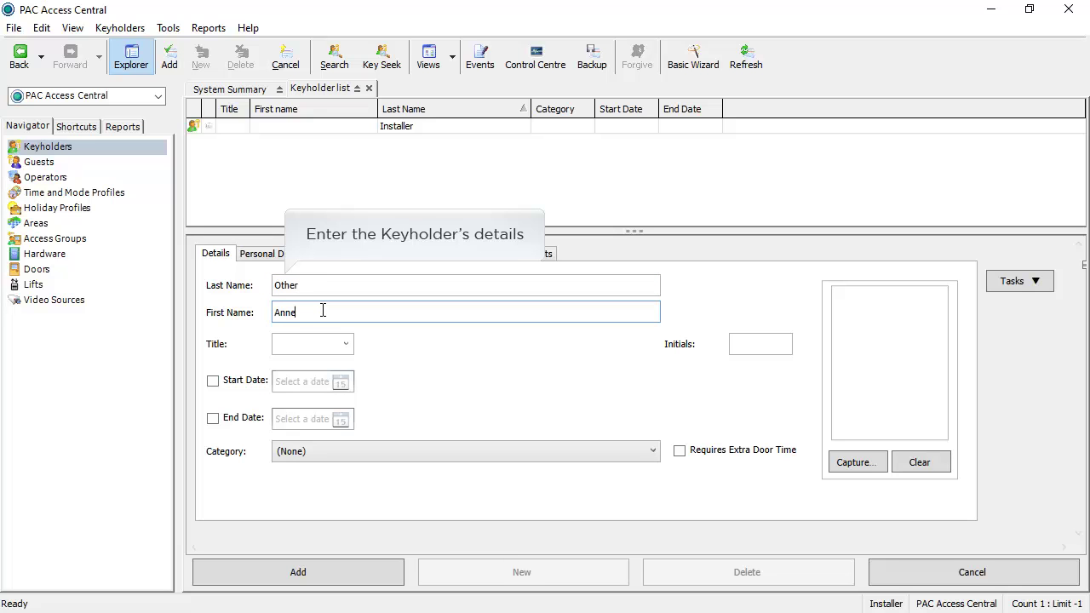
{"action": "left_click", "coordinate": [346, 344]}
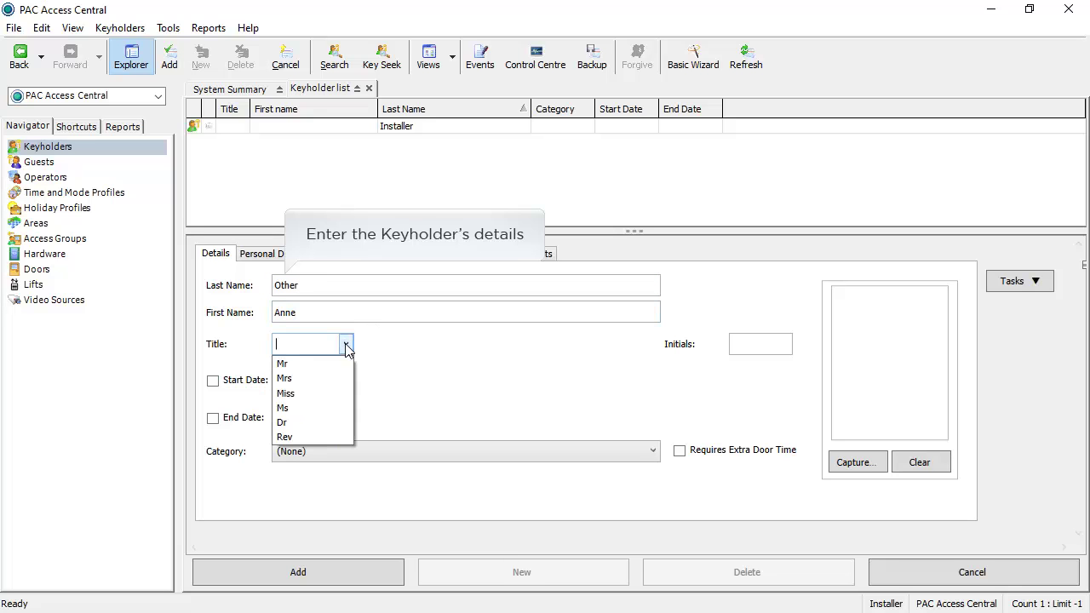
{"action": "left_click", "coordinate": [288, 380]}
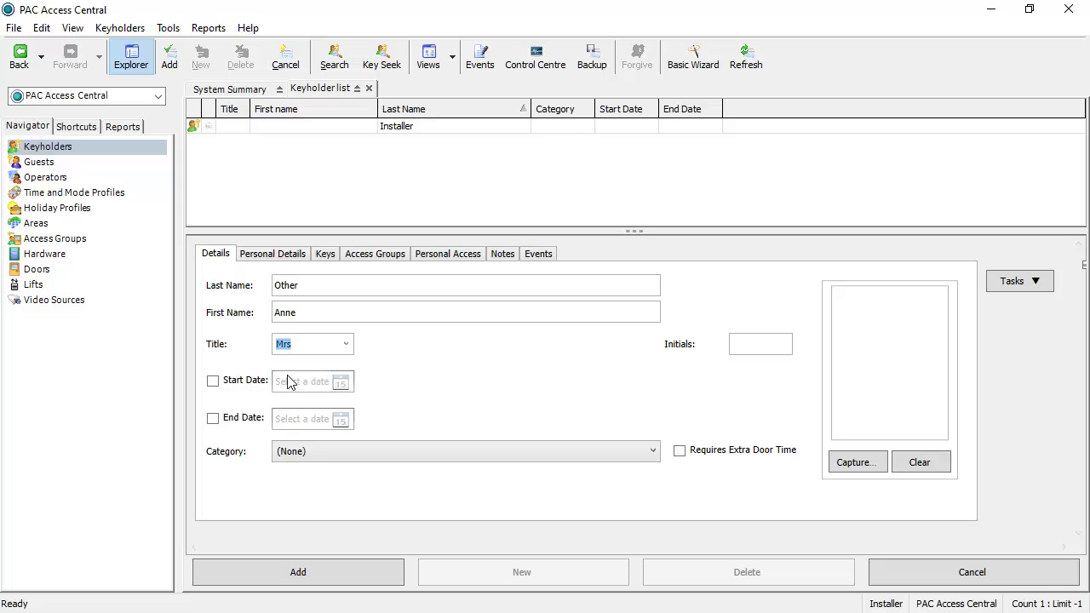
Give the keyholder a OneProx smart card key and the Office Staff 9am - 5pm Mon - Fri access group, and add the record
{"action": "left_click", "coordinate": [324, 253]}
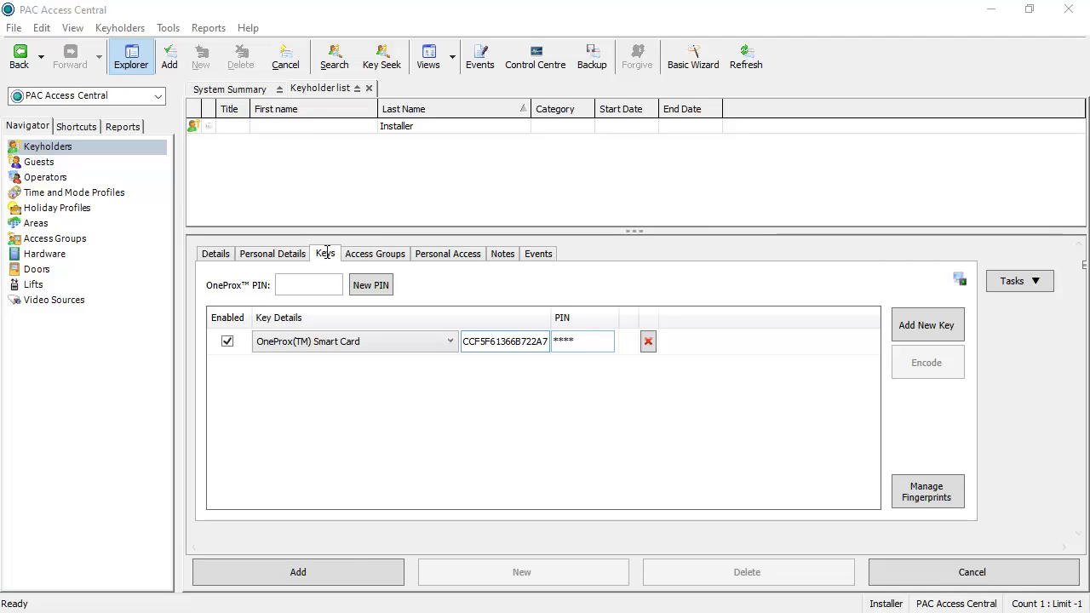
{"action": "left_click", "coordinate": [374, 256]}
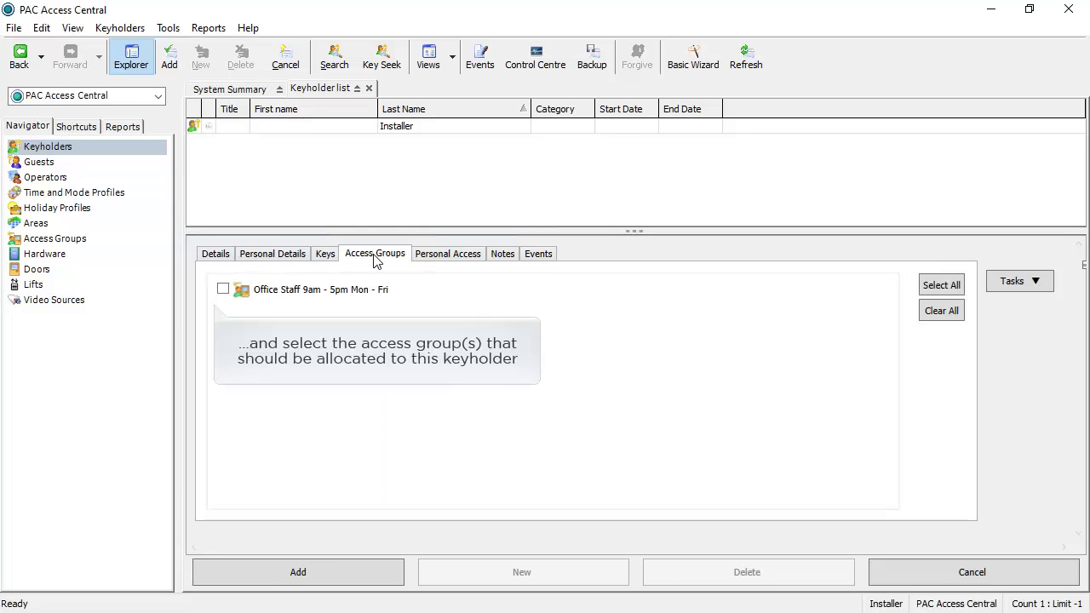
{"action": "left_click", "coordinate": [223, 290]}
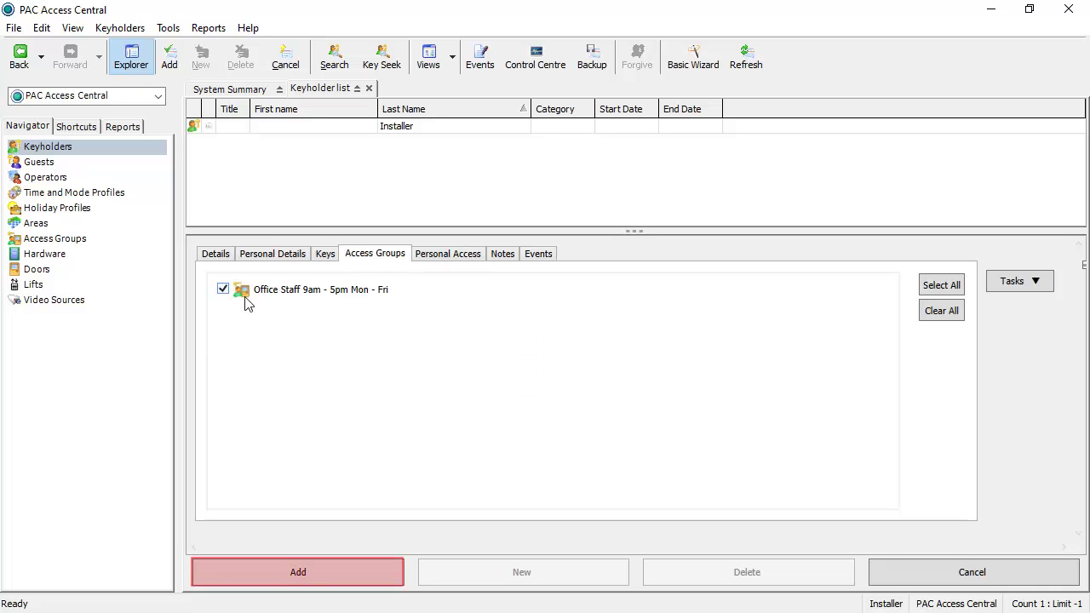
{"action": "left_click", "coordinate": [293, 573]}
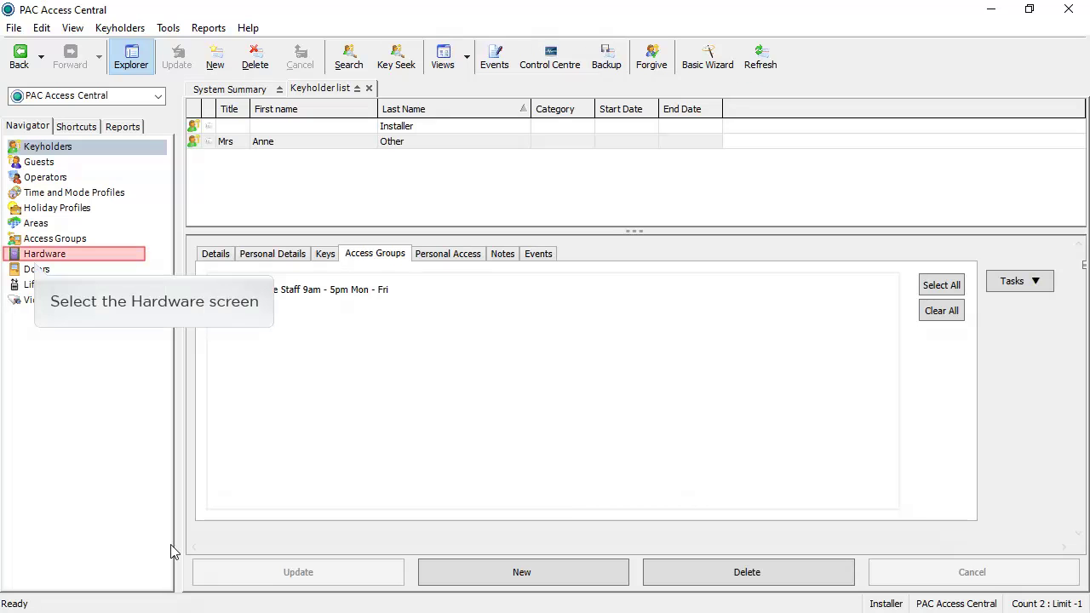
Download the channel database to The Store channel in the hardware list, collecting remaining events before the download starts
{"action": "left_click", "coordinate": [37, 258]}
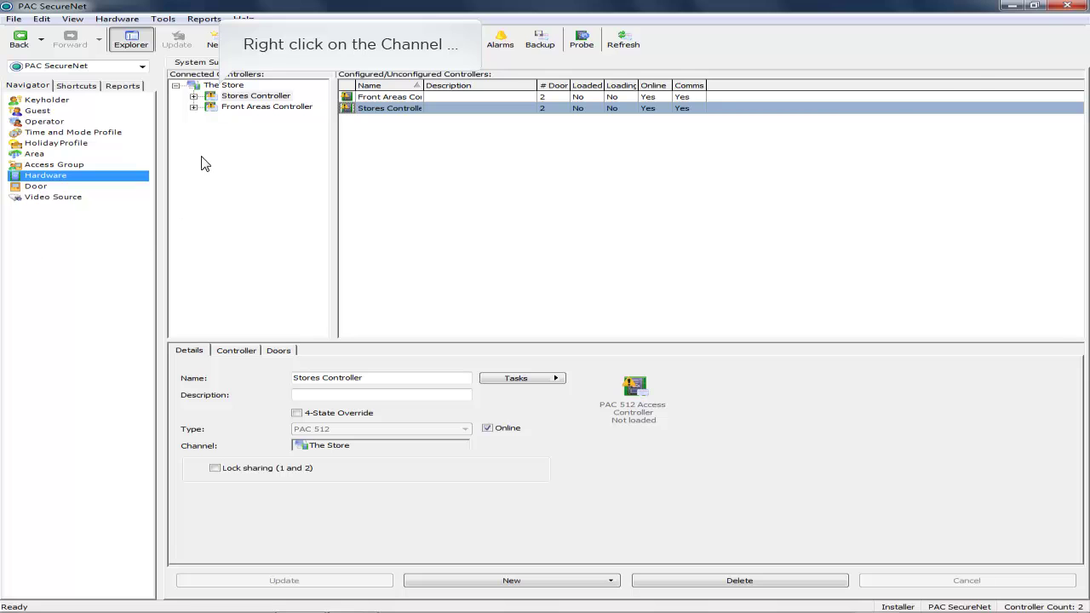
{"action": "right_click", "coordinate": [213, 89]}
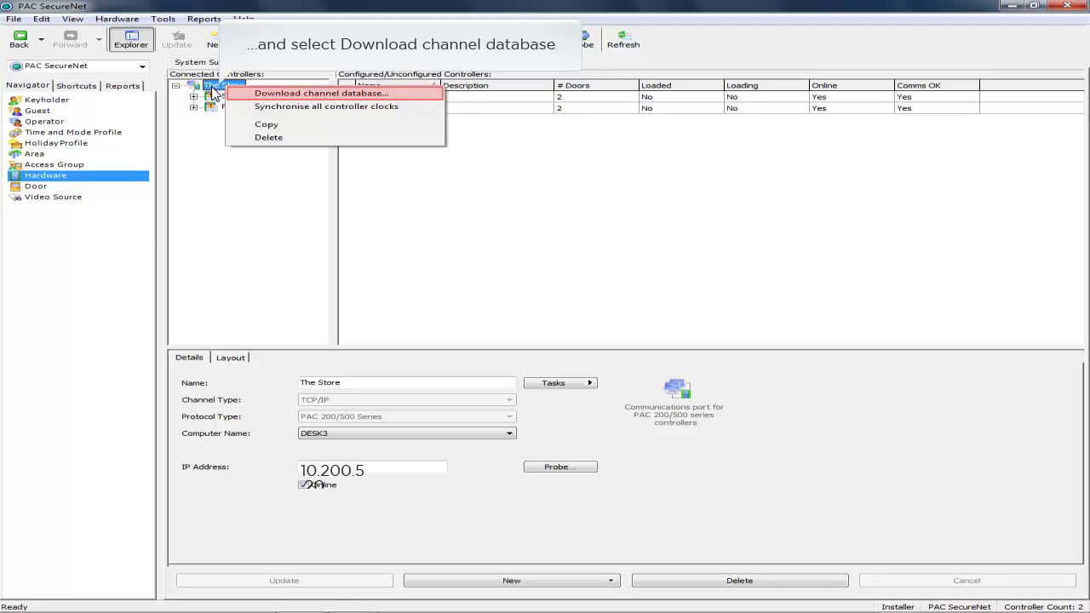
{"action": "left_click", "coordinate": [278, 95]}
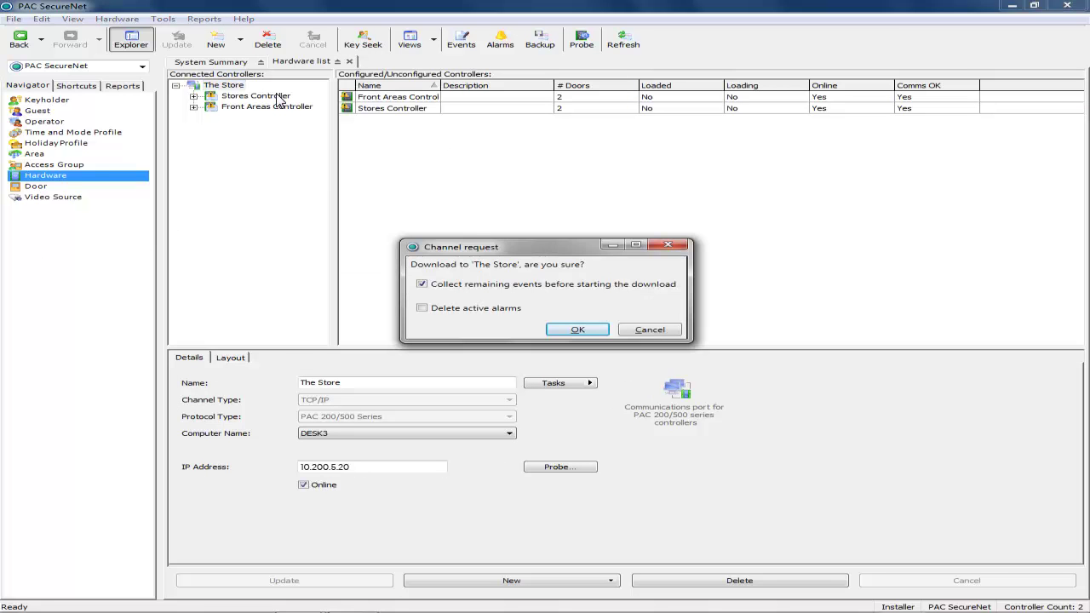
{"action": "left_click", "coordinate": [577, 330]}
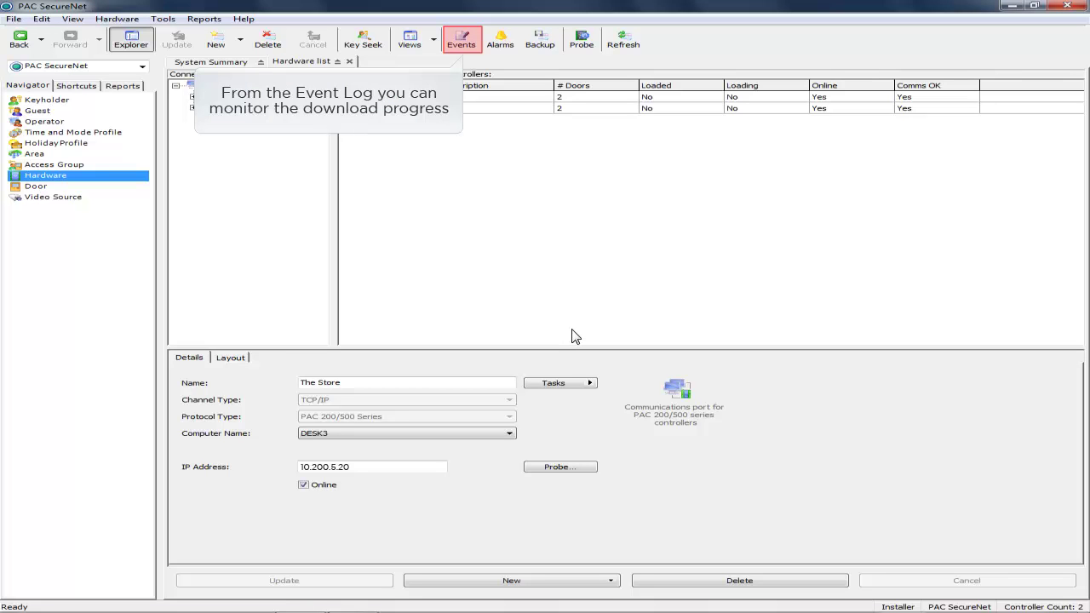
Monitor the download in the event log, check the controllers under The Store in the hardware list, and return to the event log
{"action": "left_click", "coordinate": [467, 39]}
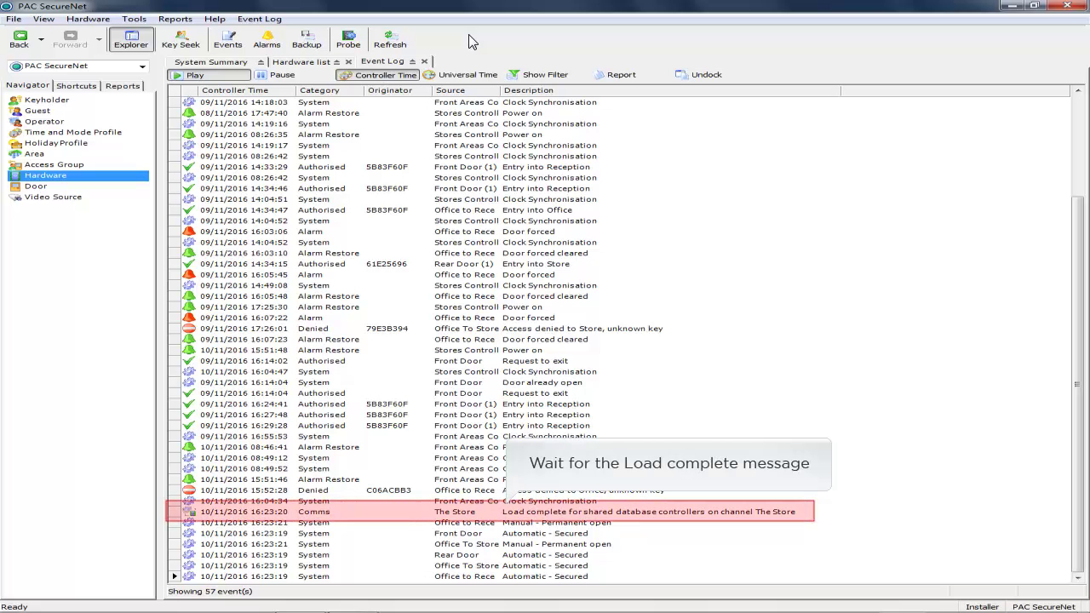
{"action": "left_click", "coordinate": [44, 179]}
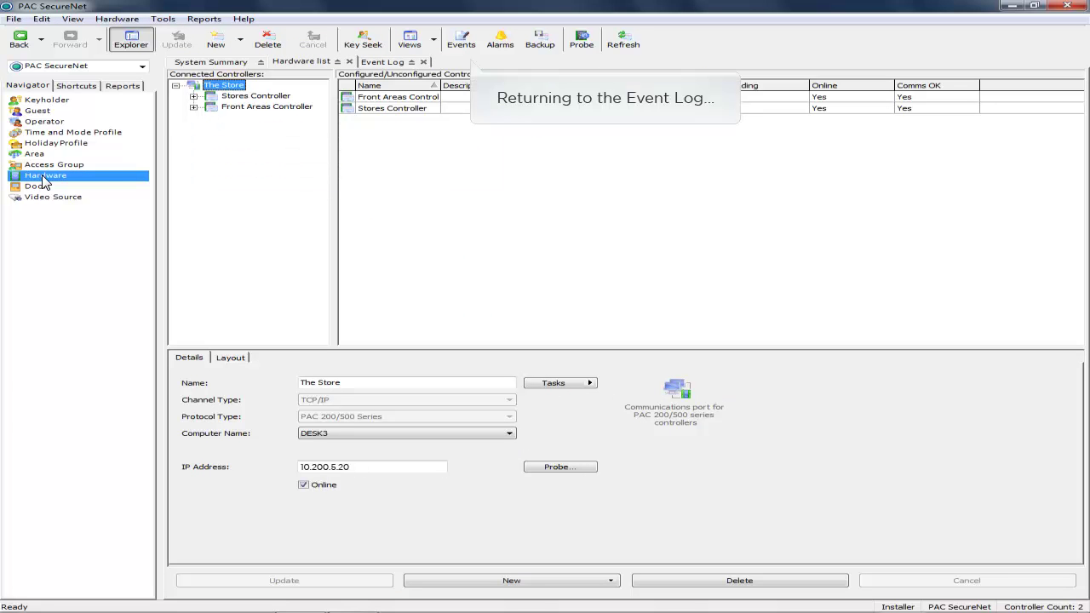
{"action": "left_click", "coordinate": [461, 40]}
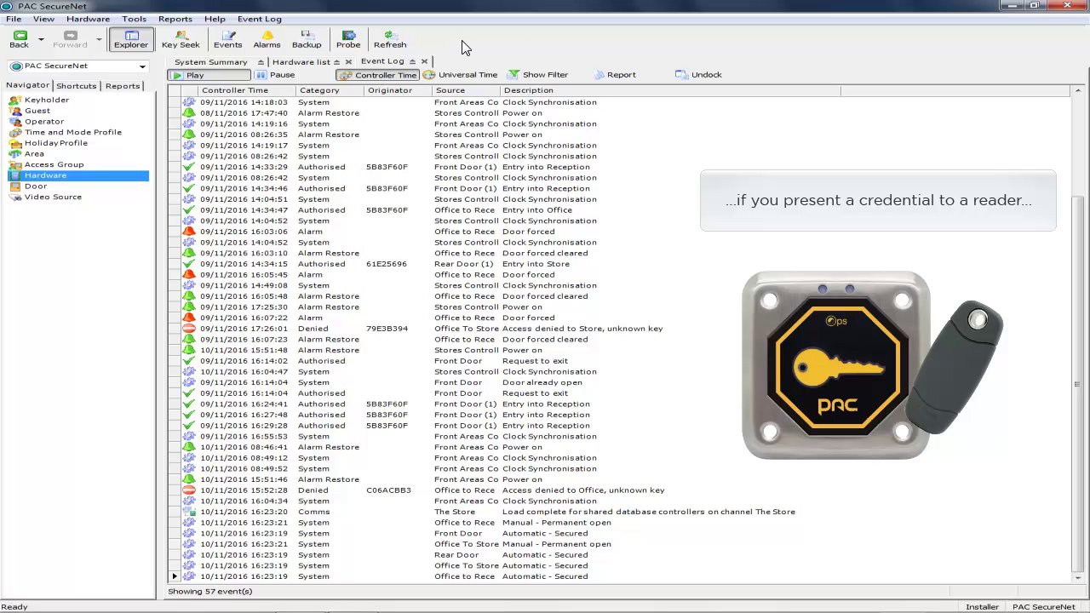